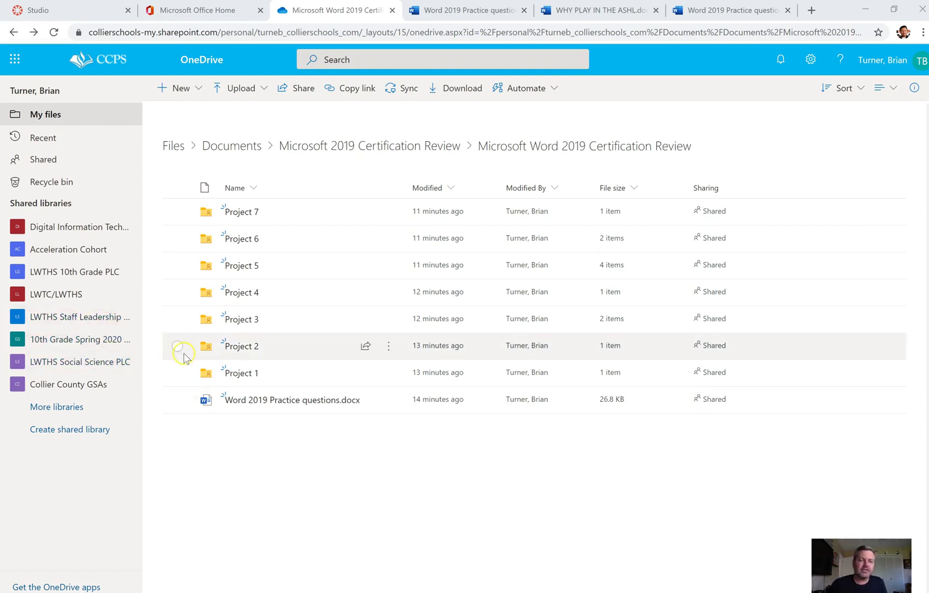
- Open the Days of the Week document in the Project 2 folder and download a copy of it to the computer
{"action": "left_click", "coordinate": [250, 354]}
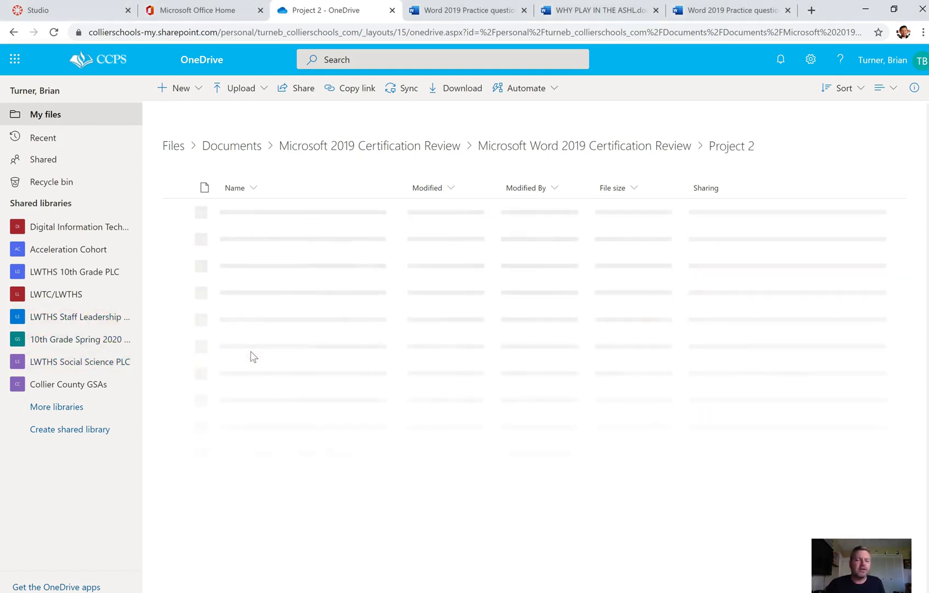
{"action": "left_click", "coordinate": [295, 214]}
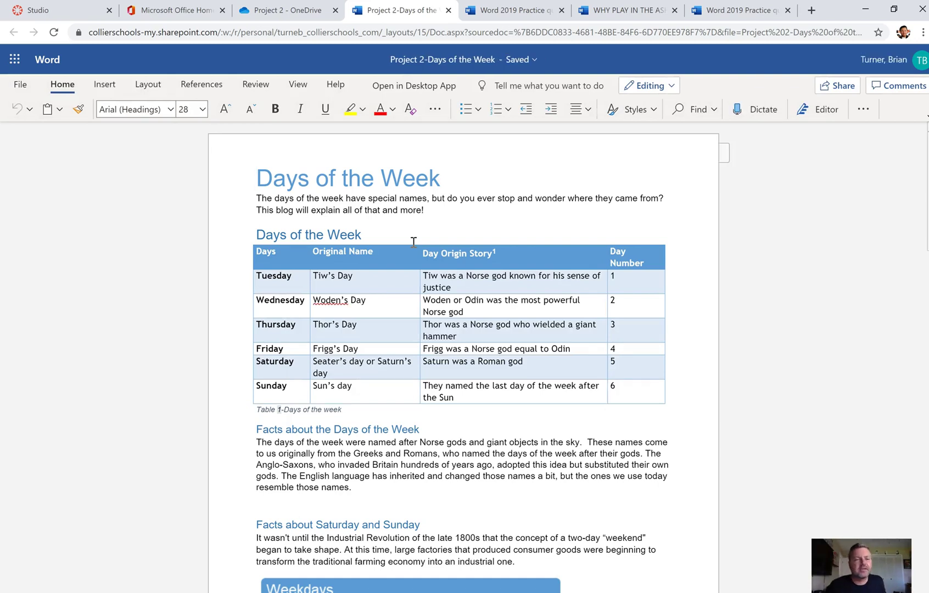
{"action": "left_click", "coordinate": [5, 86]}
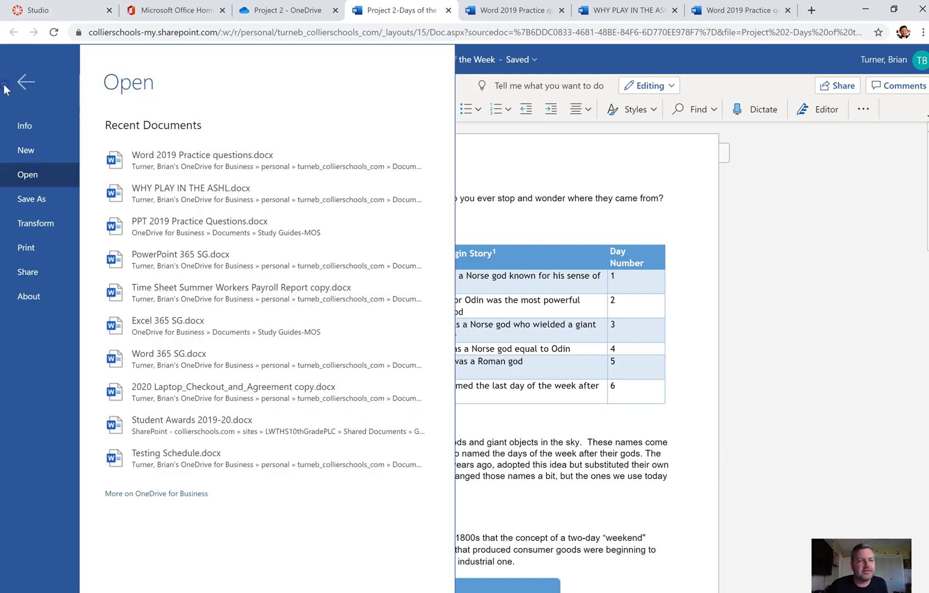
{"action": "left_click", "coordinate": [64, 200]}
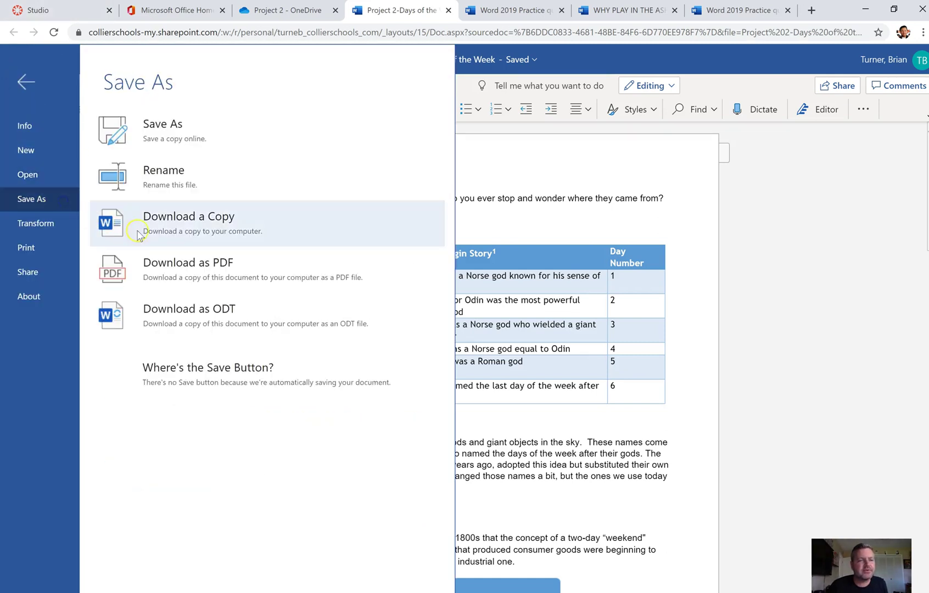
{"action": "left_click", "coordinate": [181, 233]}
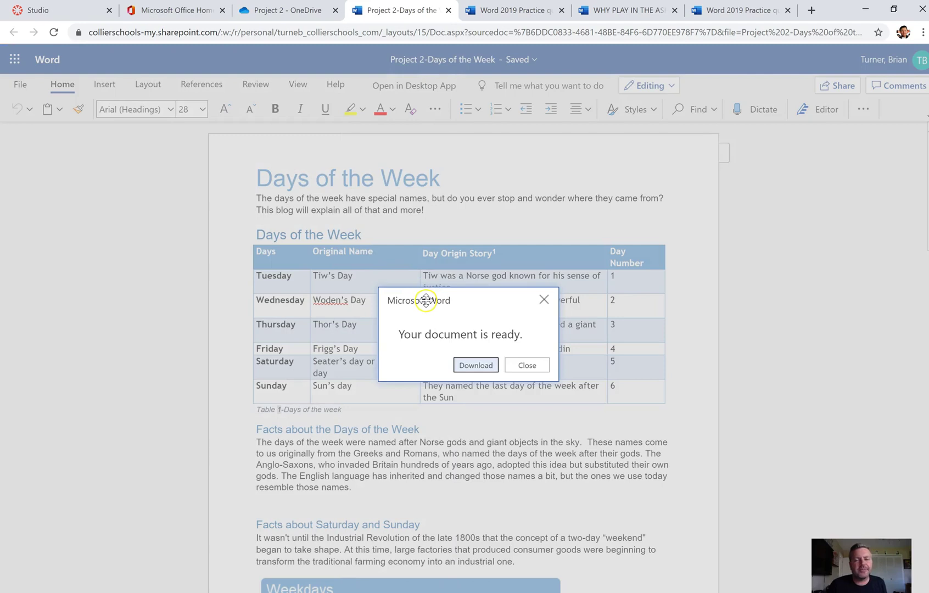
{"action": "left_click", "coordinate": [473, 367]}
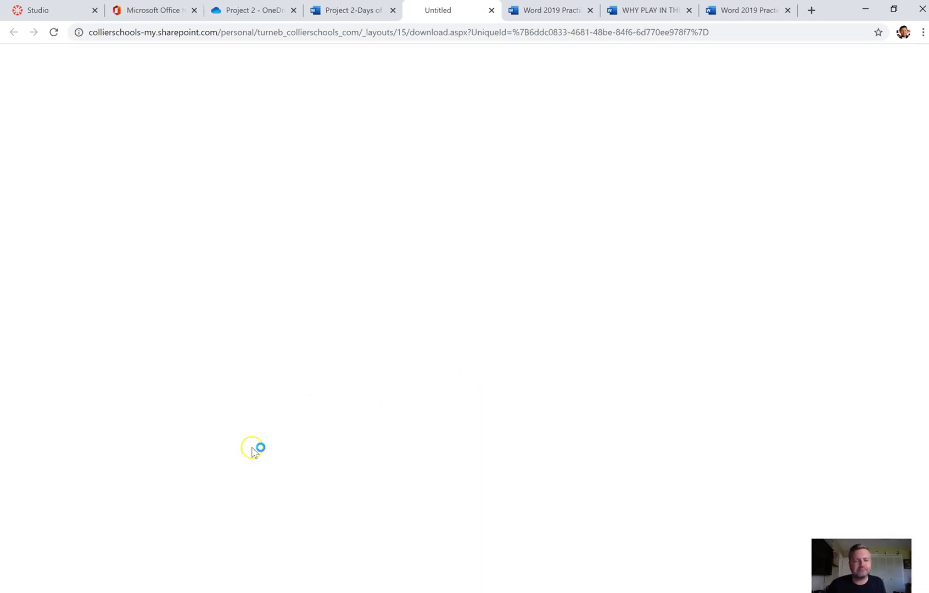
- Open the downloaded Project 2-Days of the Week file in desktop Word and enable editing
{"action": "left_click", "coordinate": [287, 264]}
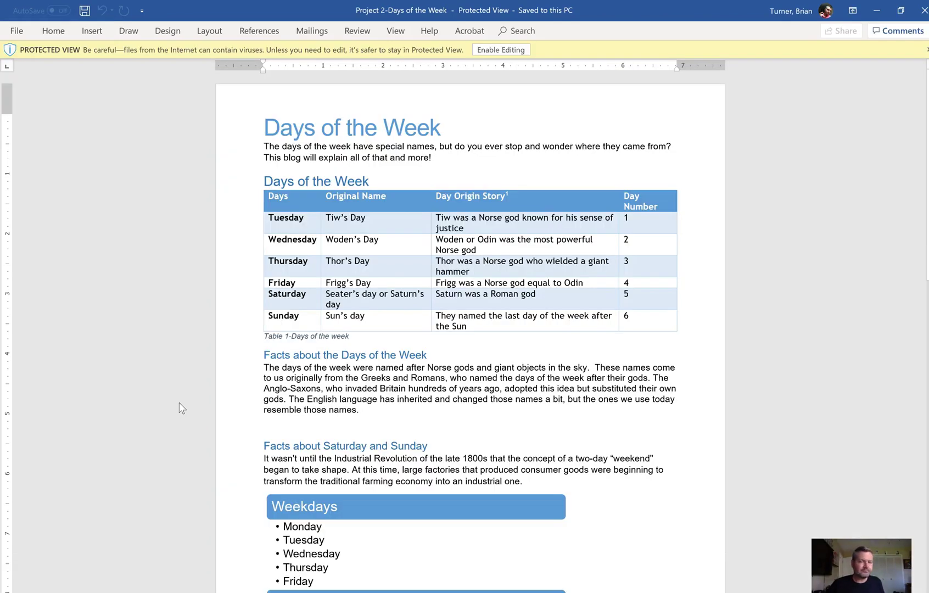
{"action": "left_click", "coordinate": [503, 50]}
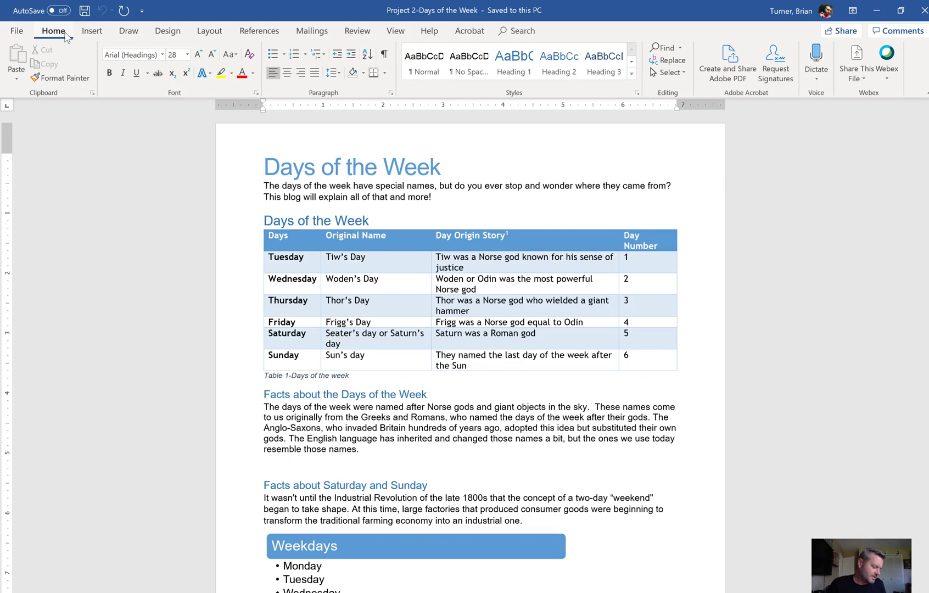
{"action": "left_click", "coordinate": [163, 37]}
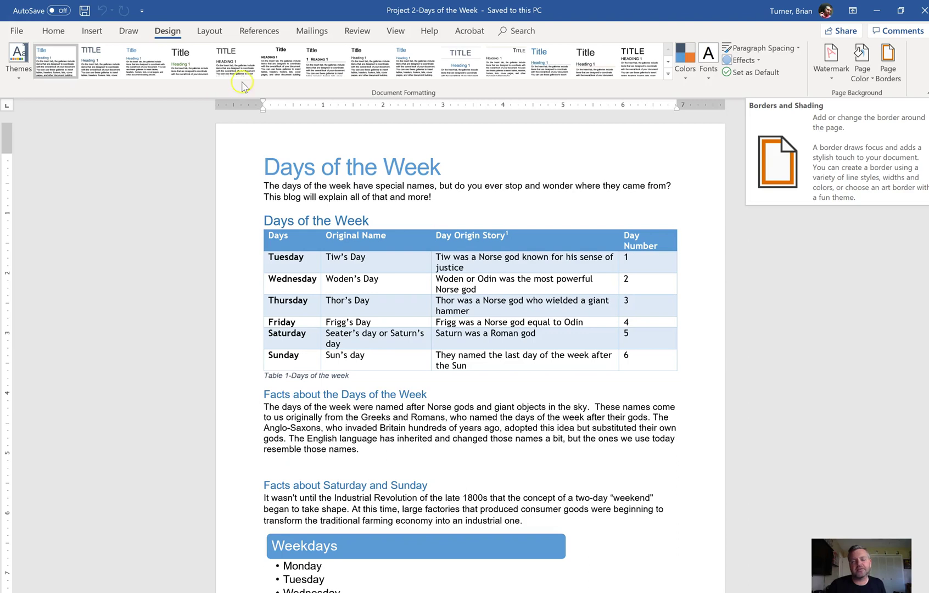
{"action": "left_click", "coordinate": [53, 36]}
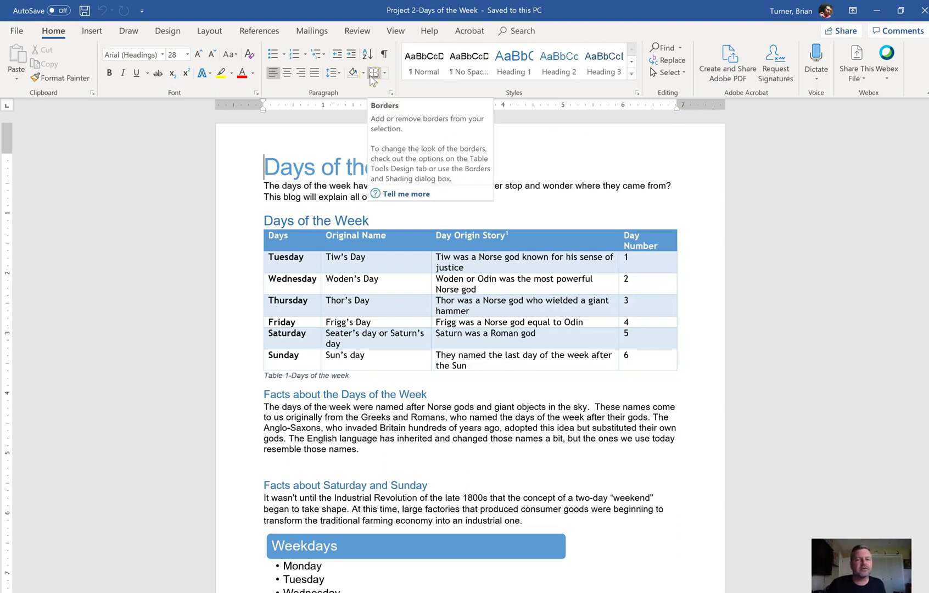
{"action": "left_click", "coordinate": [209, 32]}
- Set up a Box page border with a 3 pt line width
{"action": "left_click", "coordinate": [168, 31]}
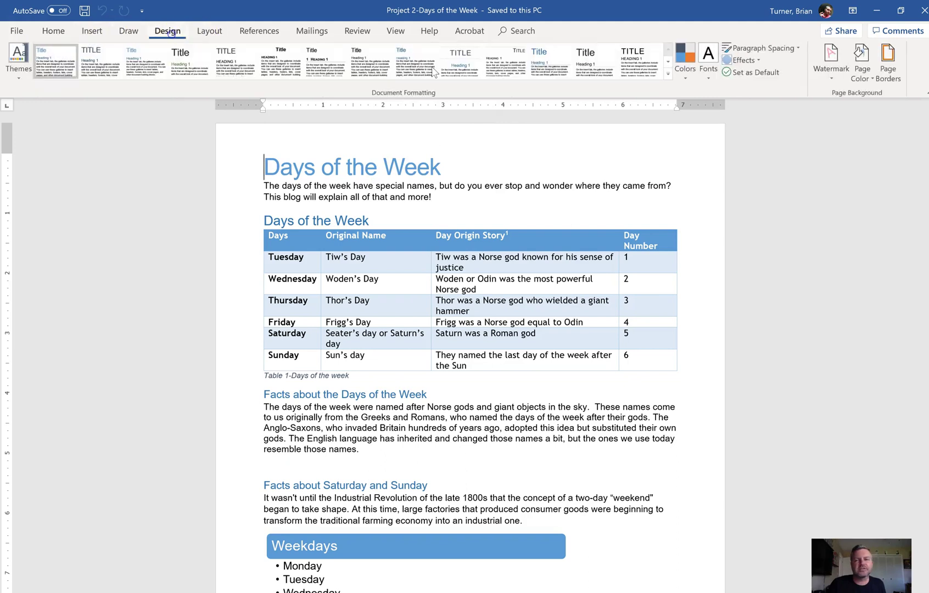
{"action": "left_click", "coordinate": [900, 76]}
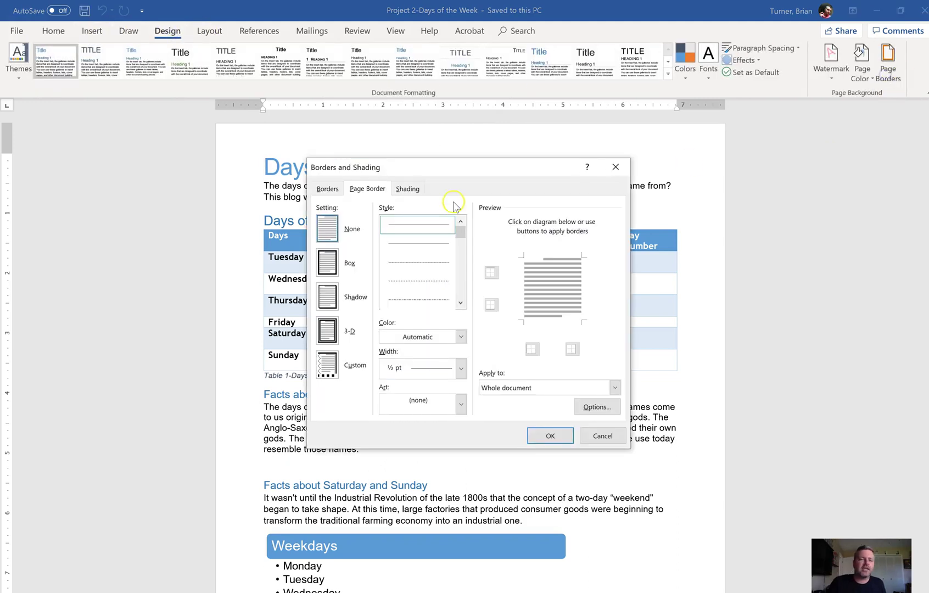
{"action": "mouse_move", "coordinate": [444, 167]}
{"action": "left_mouse_down"}
{"action": "mouse_move", "coordinate": [375, 160]}
{"action": "mouse_move", "coordinate": [339, 136]}
{"action": "left_mouse_up"}
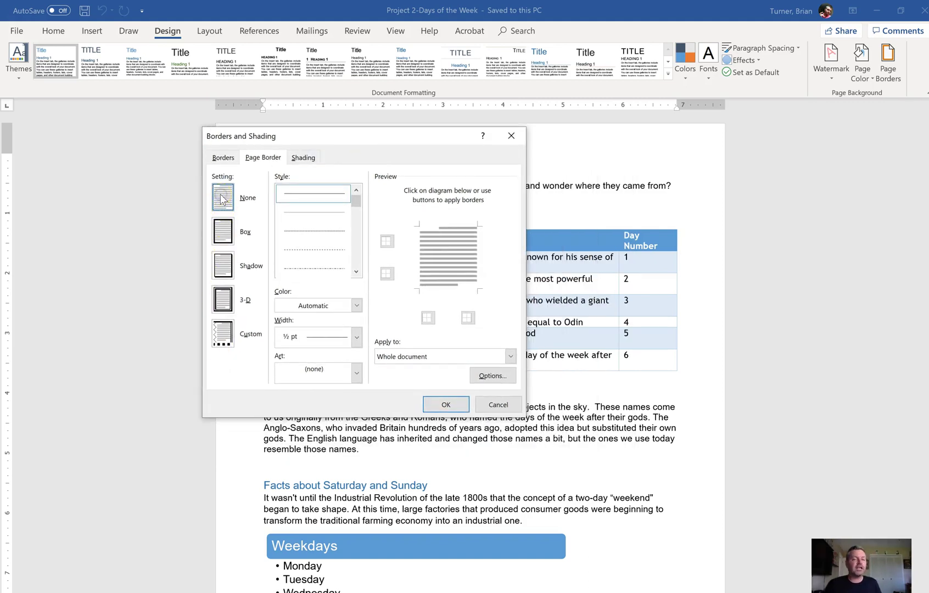
{"action": "left_click", "coordinate": [226, 242]}
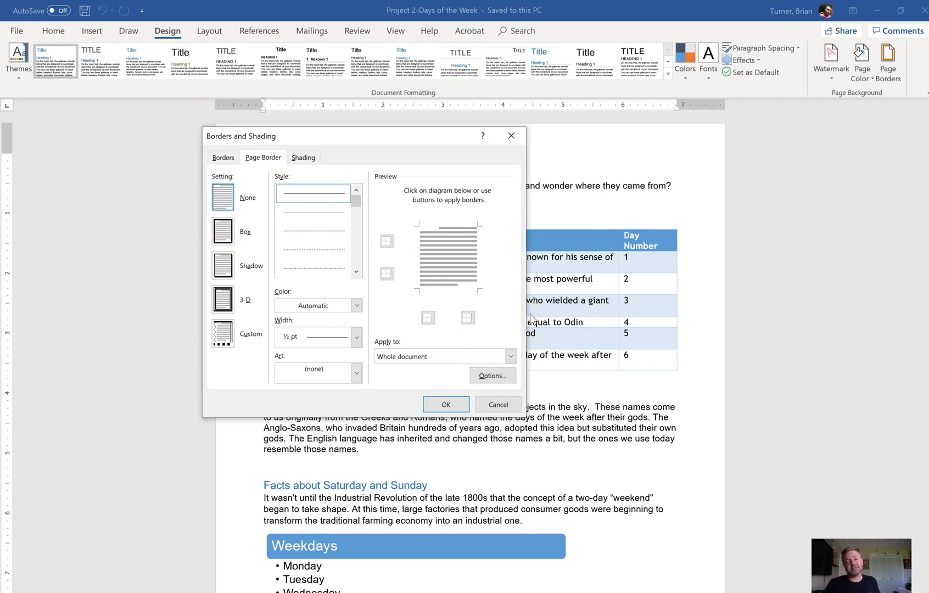
{"action": "left_click", "coordinate": [223, 233]}
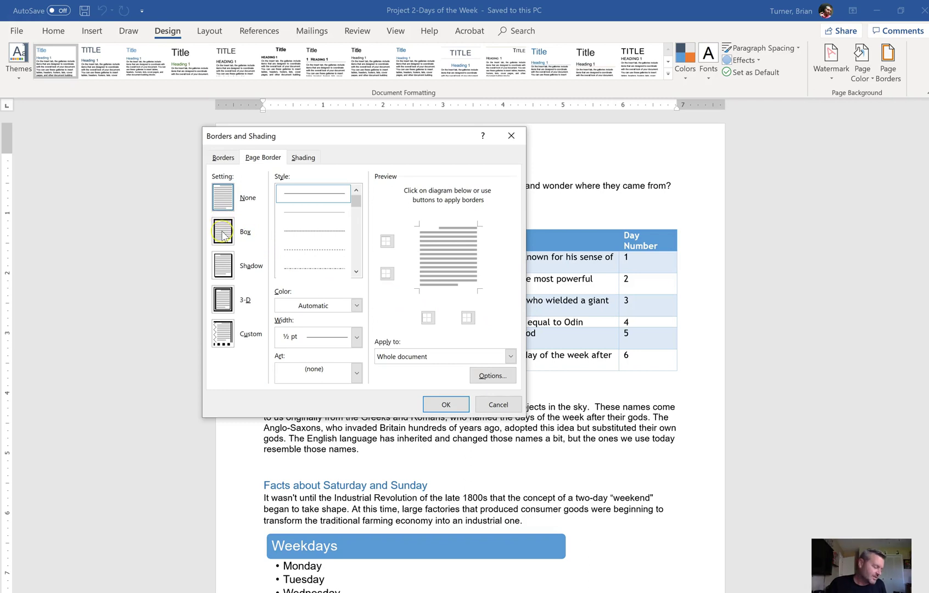
{"action": "left_click", "coordinate": [222, 234]}
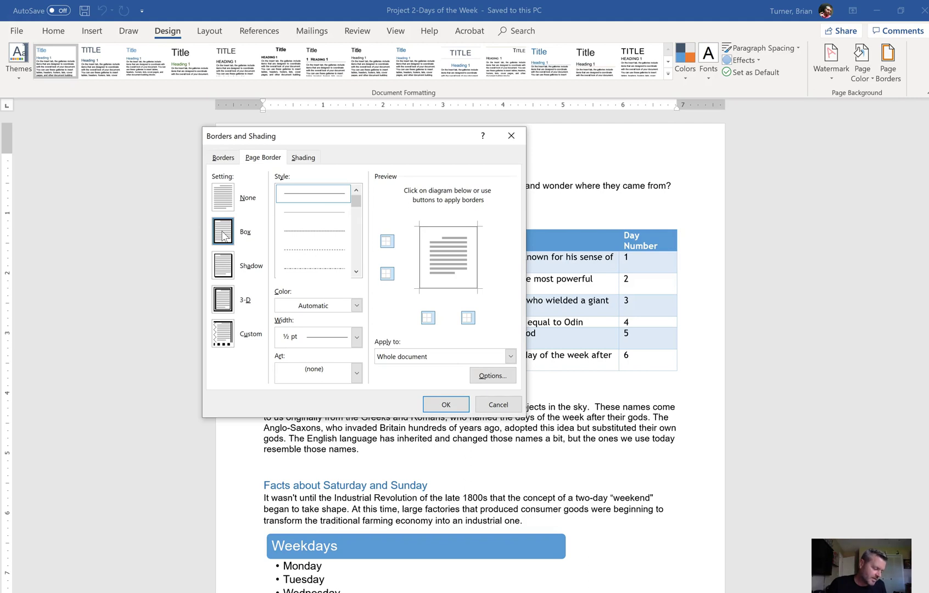
{"action": "left_click", "coordinate": [320, 336]}
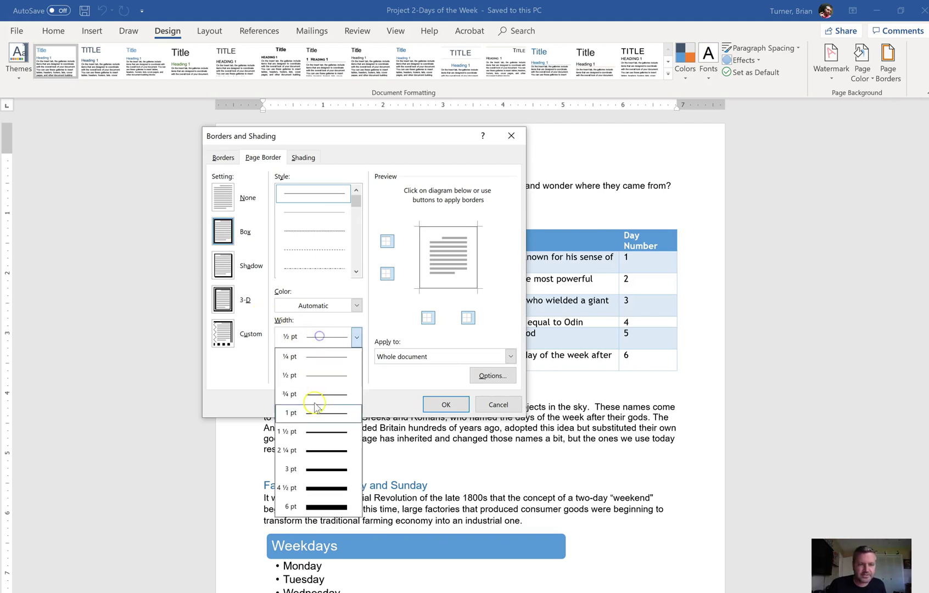
{"action": "left_click", "coordinate": [336, 475]}
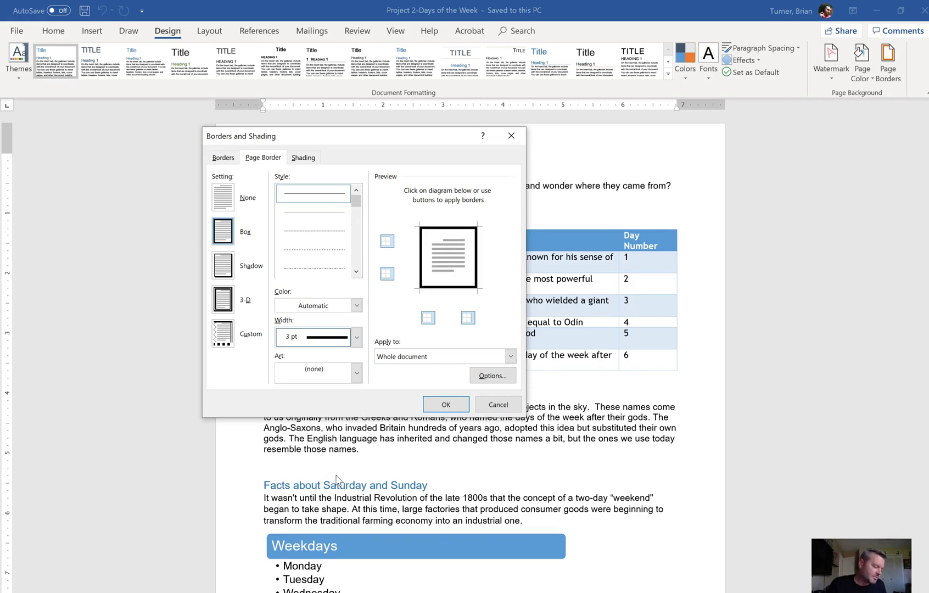
- Set the page border's color to the theme color Blue, Accent 5
{"action": "left_click", "coordinate": [356, 306]}
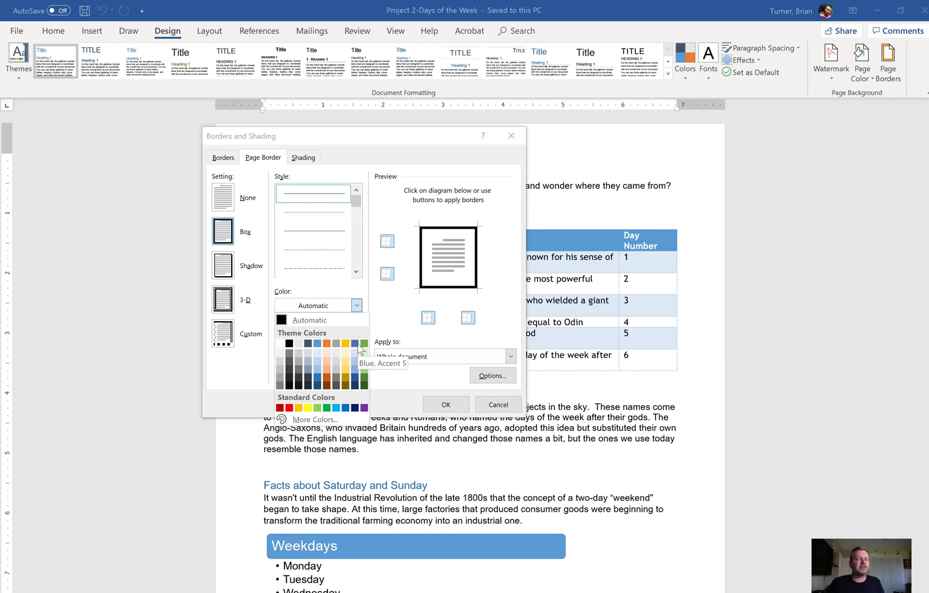
{"action": "left_click", "coordinate": [280, 408]}
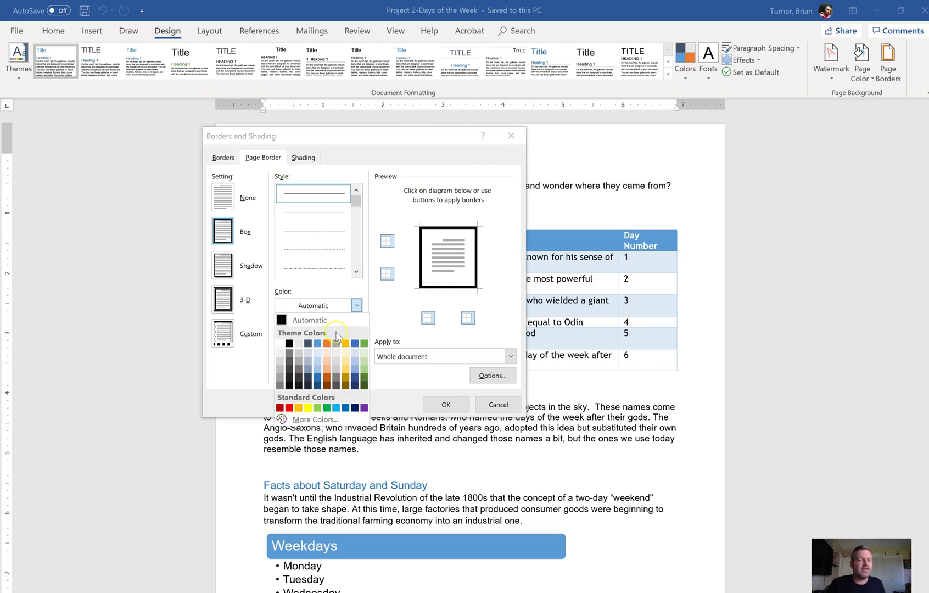
{"action": "left_click", "coordinate": [365, 343]}
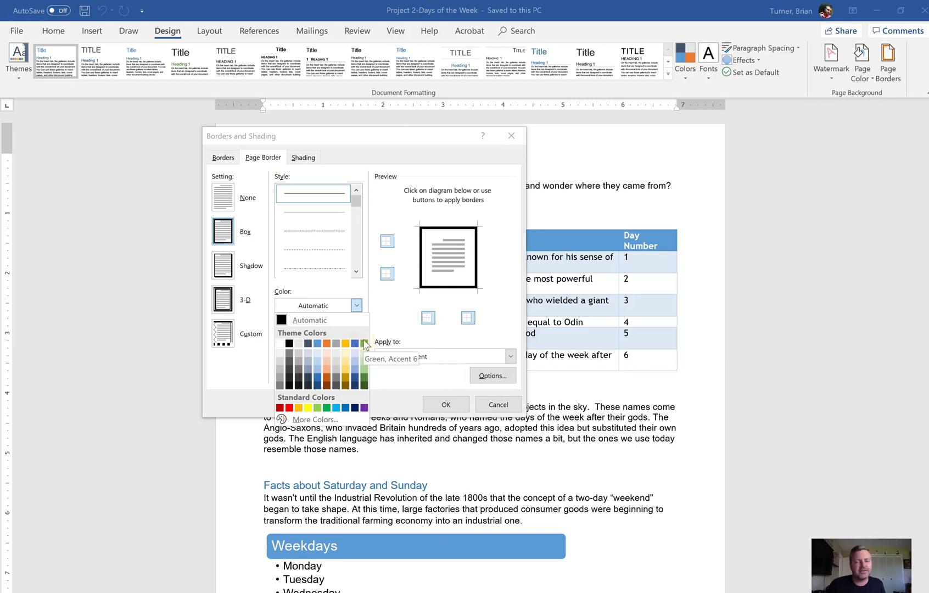
{"action": "left_click", "coordinate": [366, 355]}
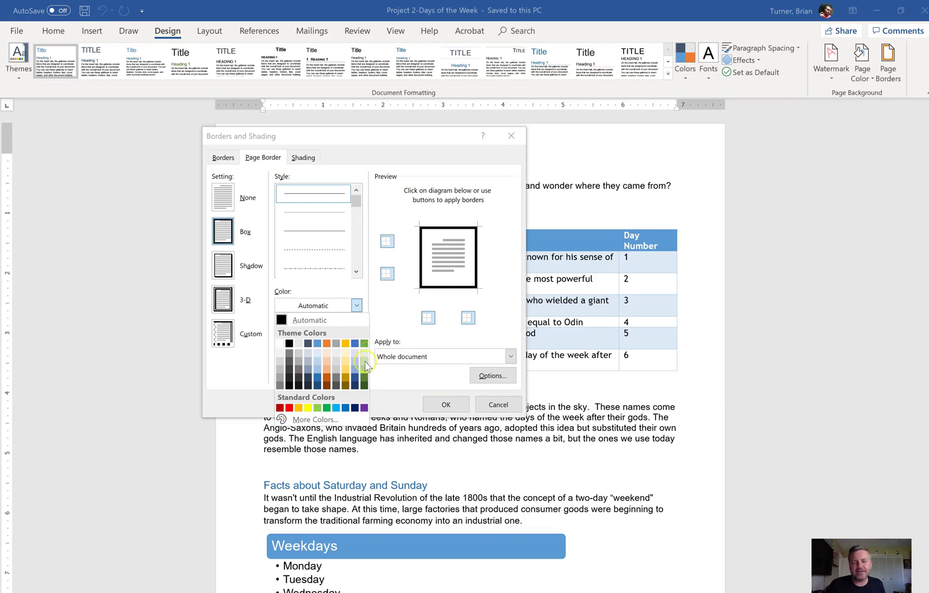
{"action": "left_click", "coordinate": [363, 372]}
{"action": "left_click", "coordinate": [364, 379]}
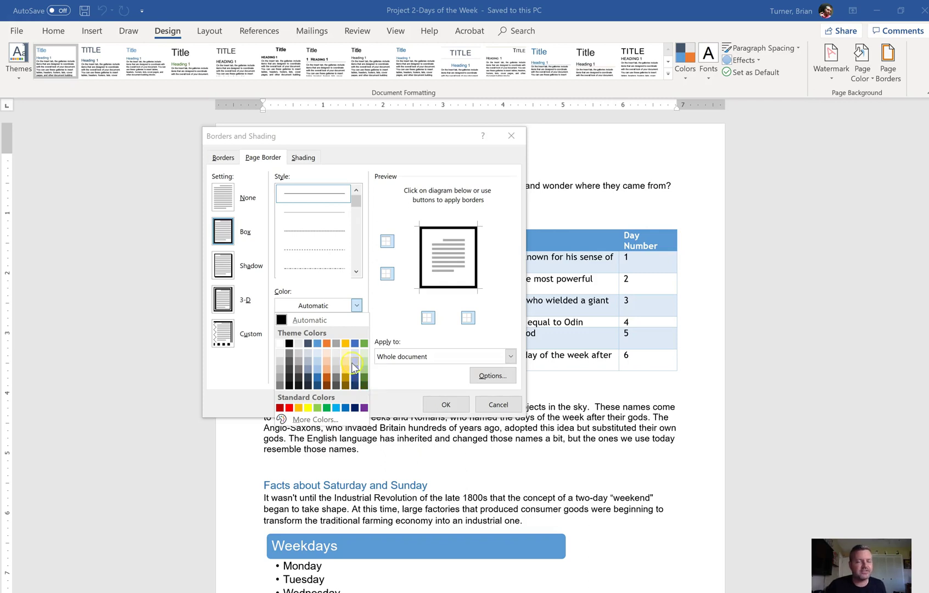
{"action": "left_click", "coordinate": [303, 407]}
{"action": "left_click", "coordinate": [355, 344]}
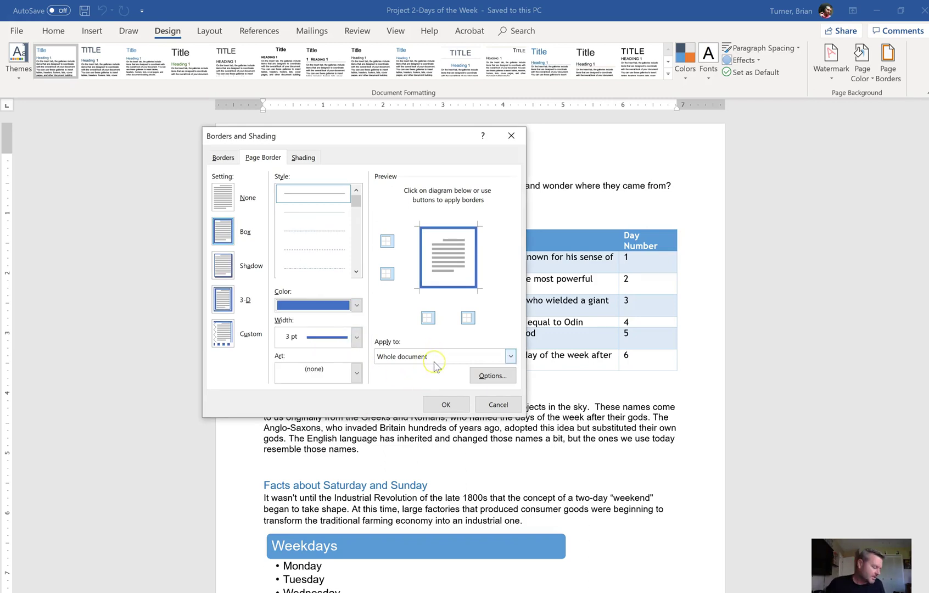
- Check what the border margins can be measured from, and apply the page border to the whole document
{"action": "left_click", "coordinate": [483, 377]}
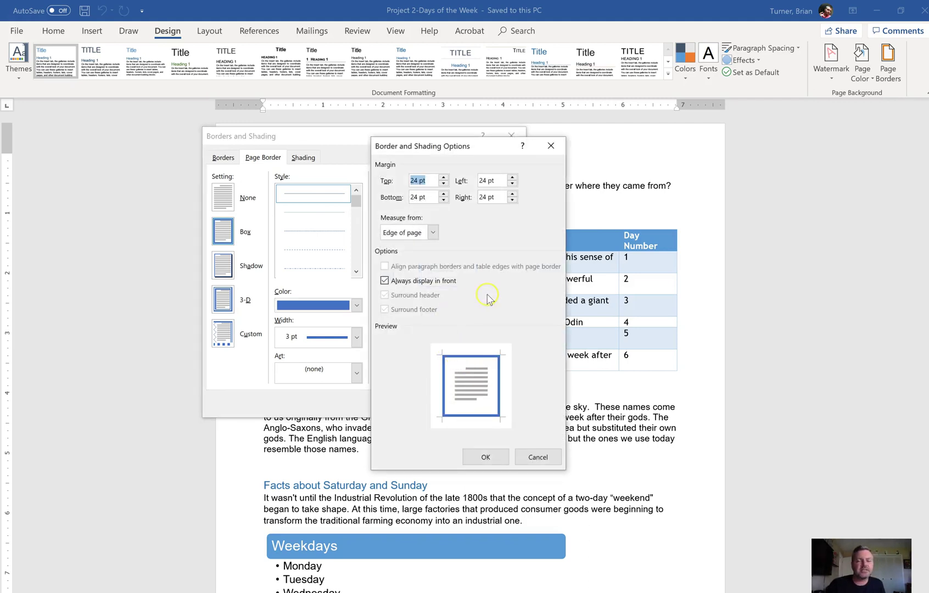
{"action": "left_click", "coordinate": [432, 232]}
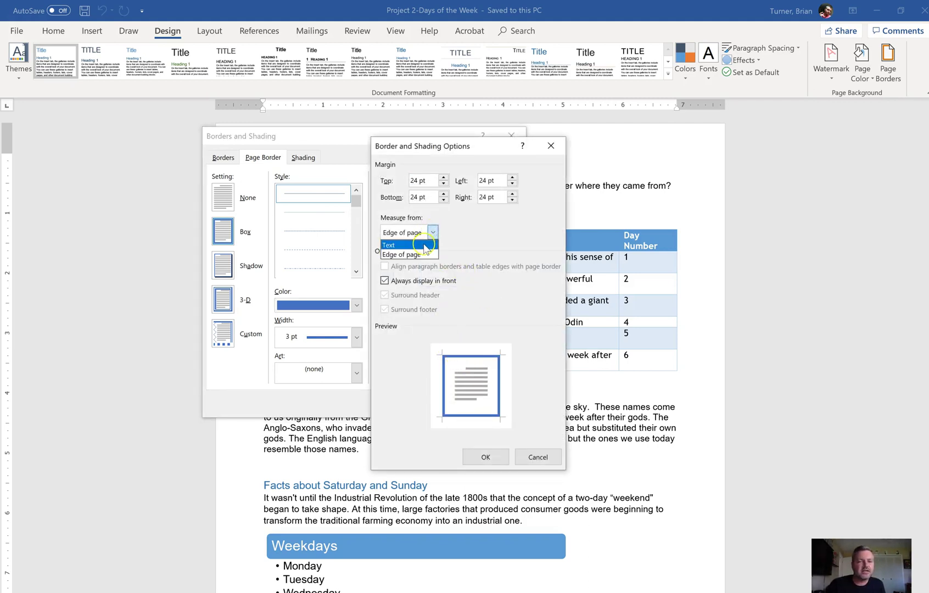
{"action": "left_click", "coordinate": [489, 243]}
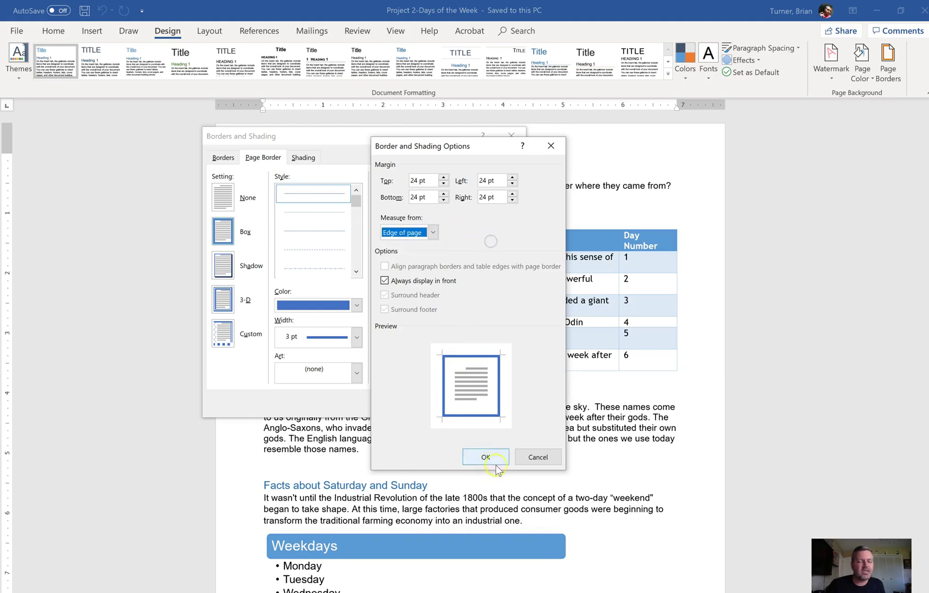
{"action": "left_click", "coordinate": [532, 458]}
{"action": "left_click", "coordinate": [446, 405]}
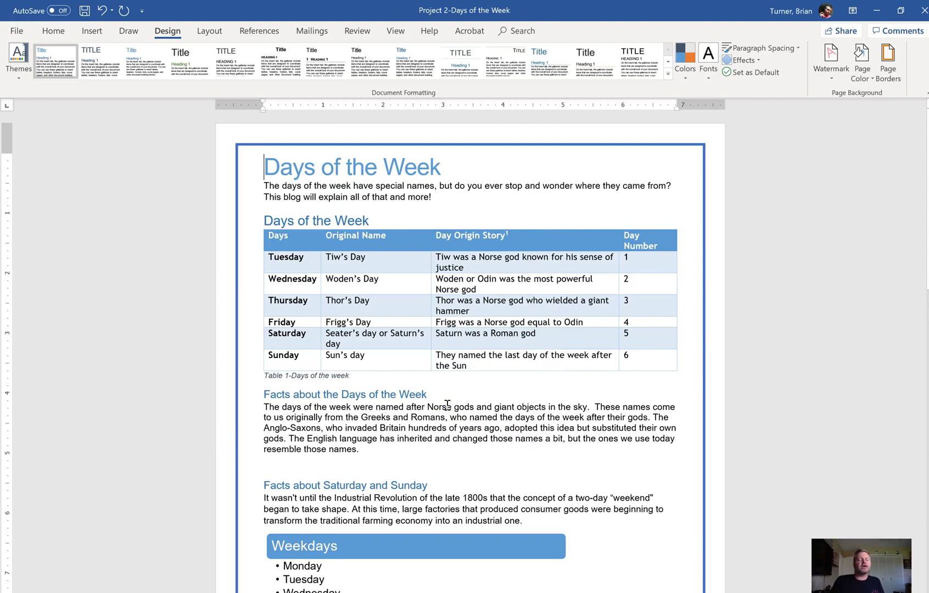
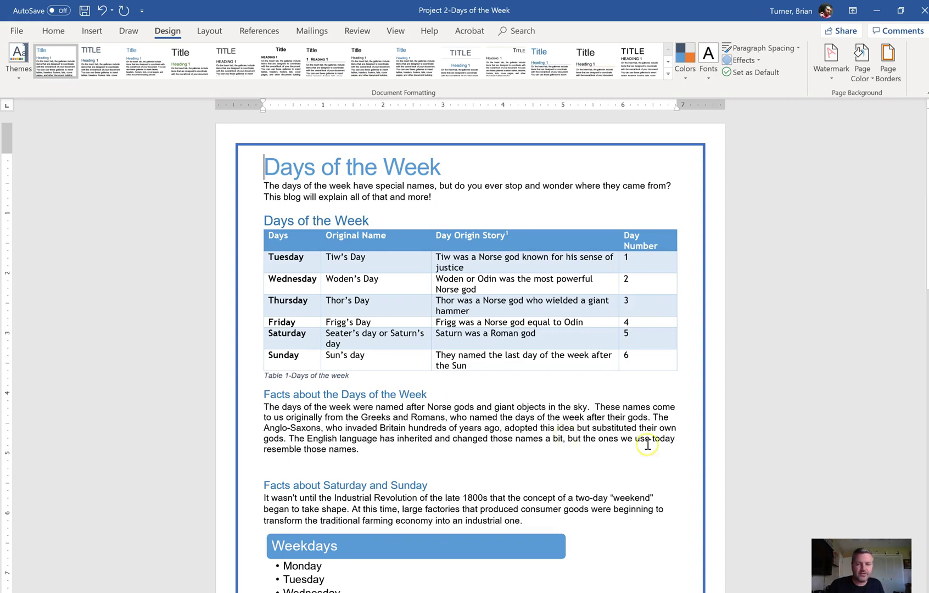
- Set the text wrapping of the sunset picture under "Moaning about Mondays" to Through
{"action": "left_click_drag", "start_coordinate": [927, 277], "coordinate": [924, 543]}
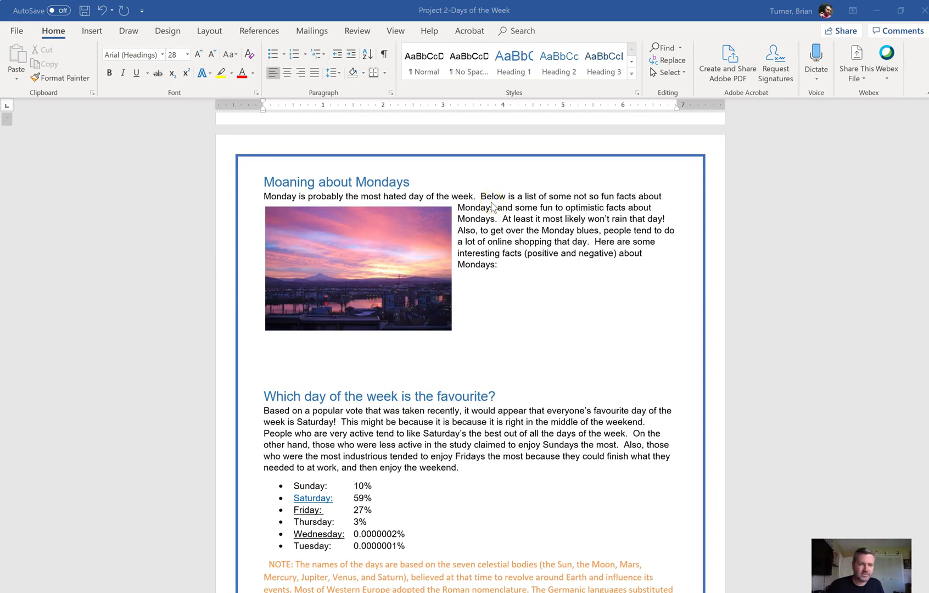
{"action": "left_click", "coordinate": [356, 254]}
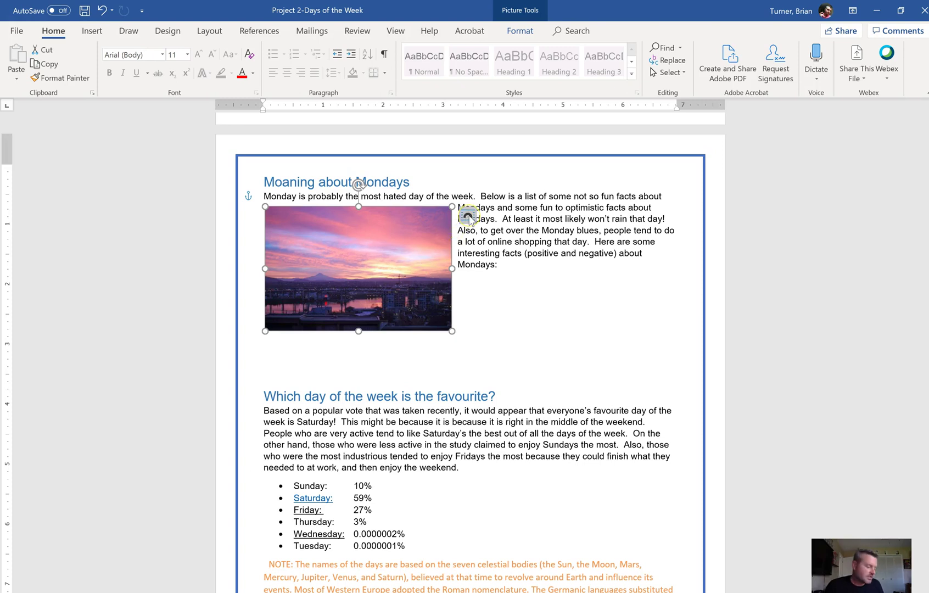
{"action": "left_click", "coordinate": [468, 217]}
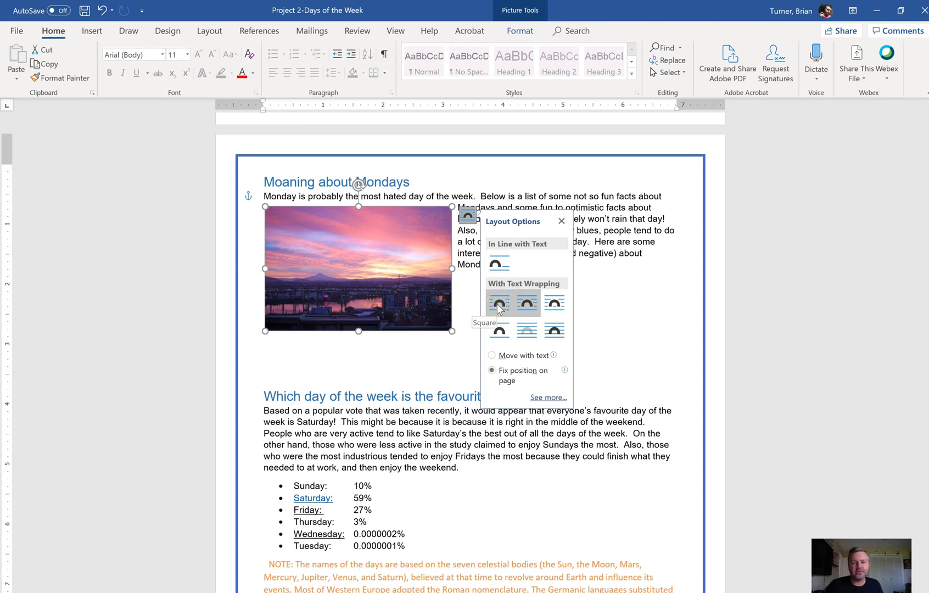
{"action": "left_click", "coordinate": [552, 308]}
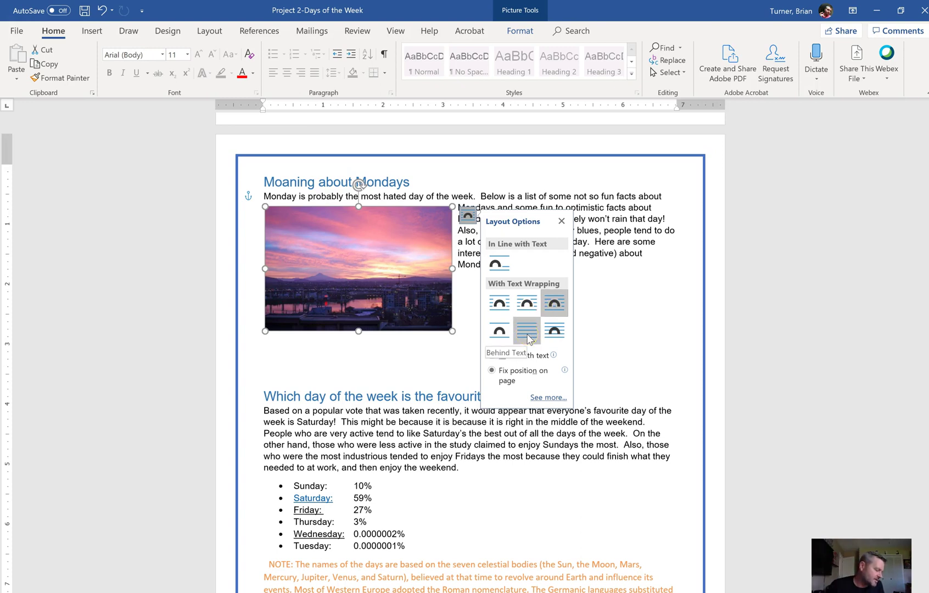
- Move the sunset picture to the right side of the paragraph under "Moaning about Mondays", aligned with the right text margin
{"action": "left_click", "coordinate": [379, 284]}
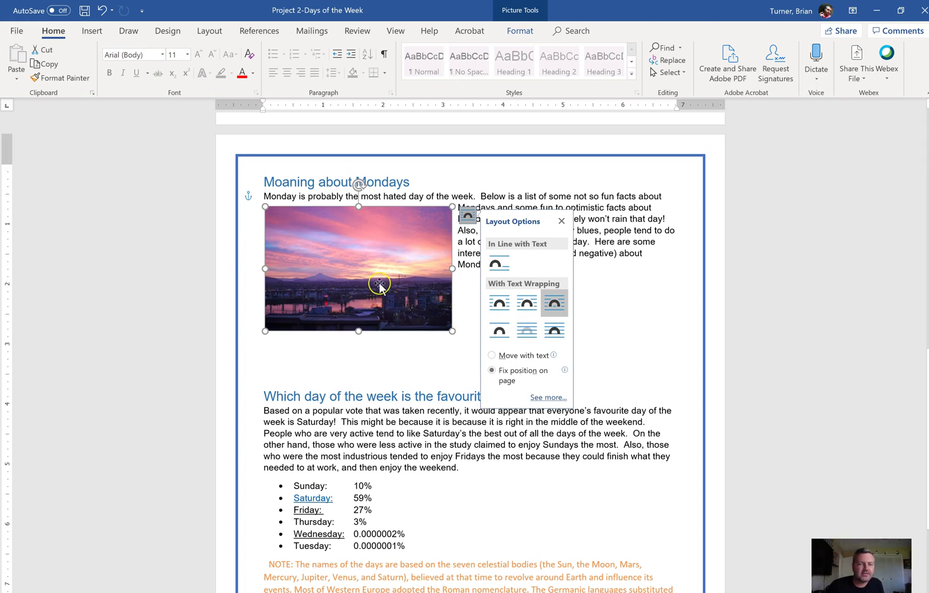
{"action": "double_click", "coordinate": [401, 280]}
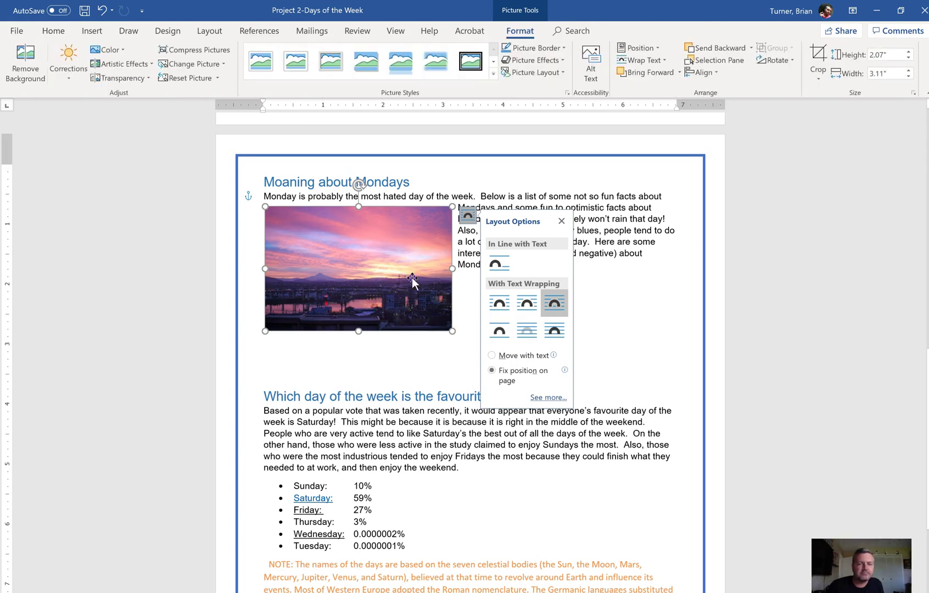
{"action": "left_click", "coordinate": [639, 259]}
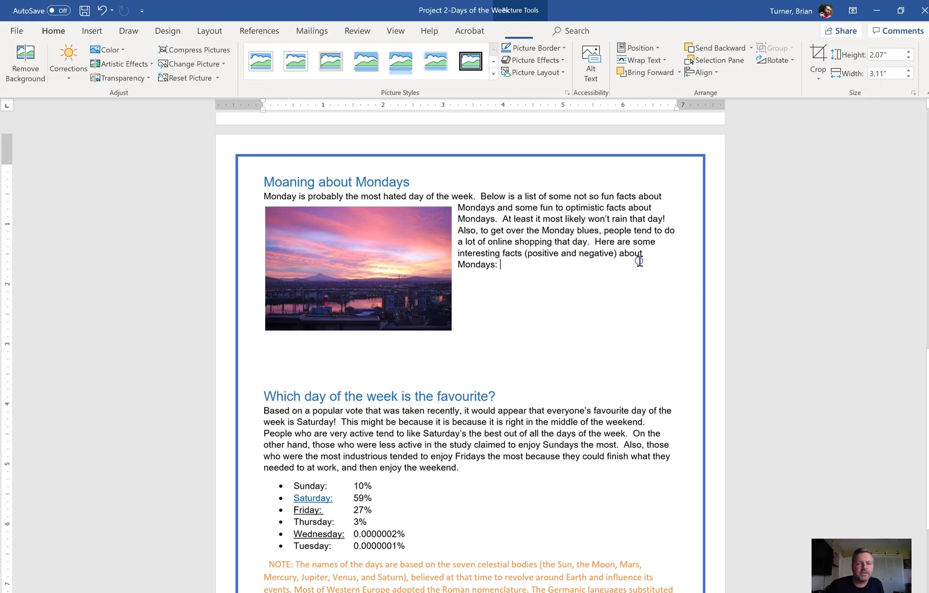
{"action": "left_click_drag", "start_coordinate": [363, 273], "coordinate": [592, 256]}
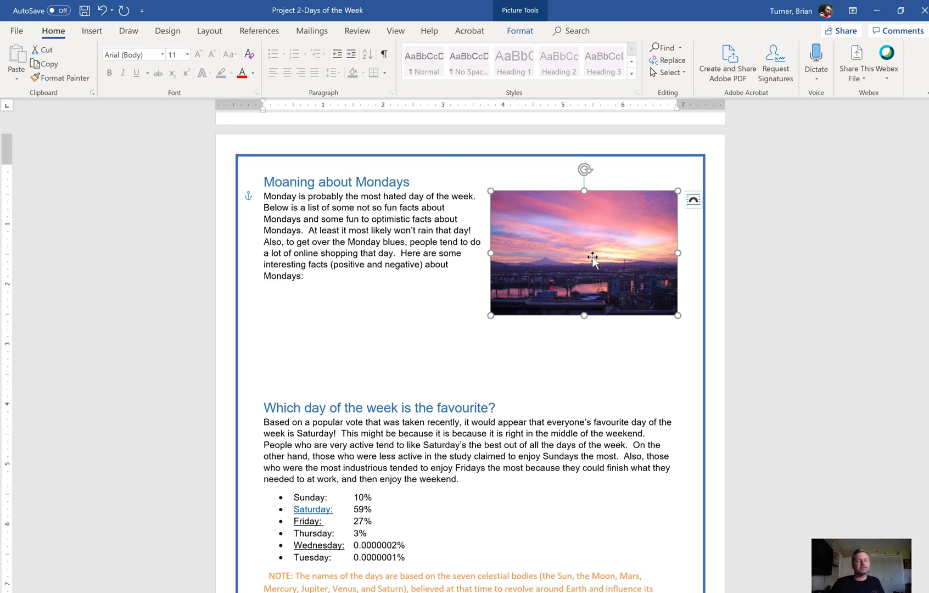
{"action": "left_click", "coordinate": [583, 251]}
{"action": "mouse_move", "coordinate": [583, 251]}
{"action": "left_mouse_down"}
{"action": "mouse_move", "coordinate": [552, 238]}
{"action": "mouse_move", "coordinate": [582, 248]}
{"action": "left_mouse_up"}
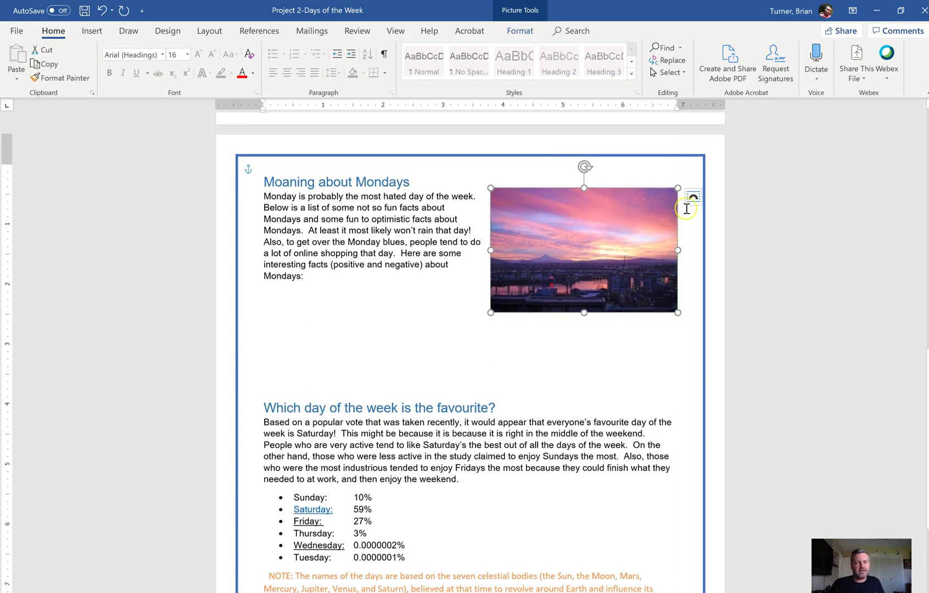
- Try Square and Top and Bottom text wrapping on the sunset picture, and settle on Tight
{"action": "left_click", "coordinate": [693, 196]}
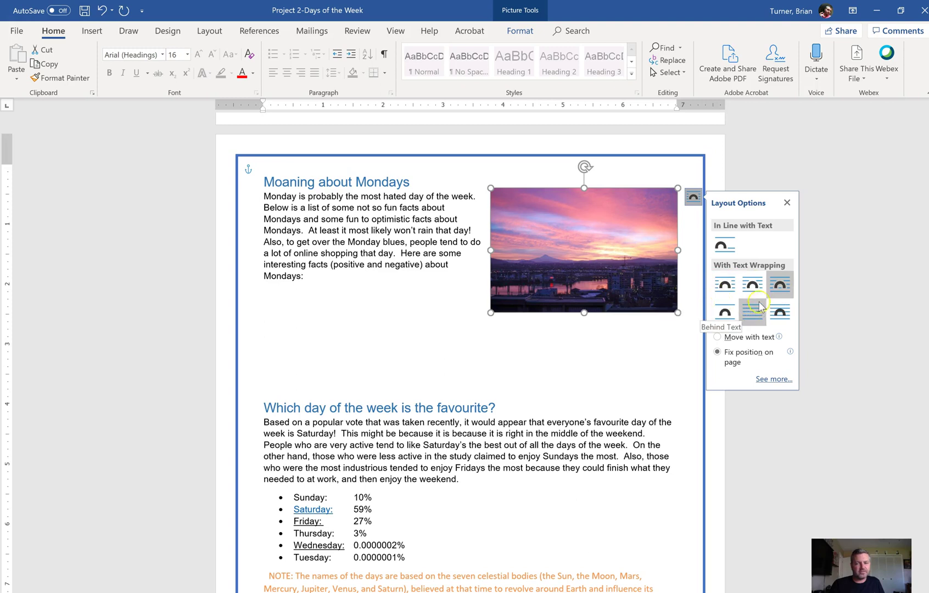
{"action": "left_click", "coordinate": [725, 290]}
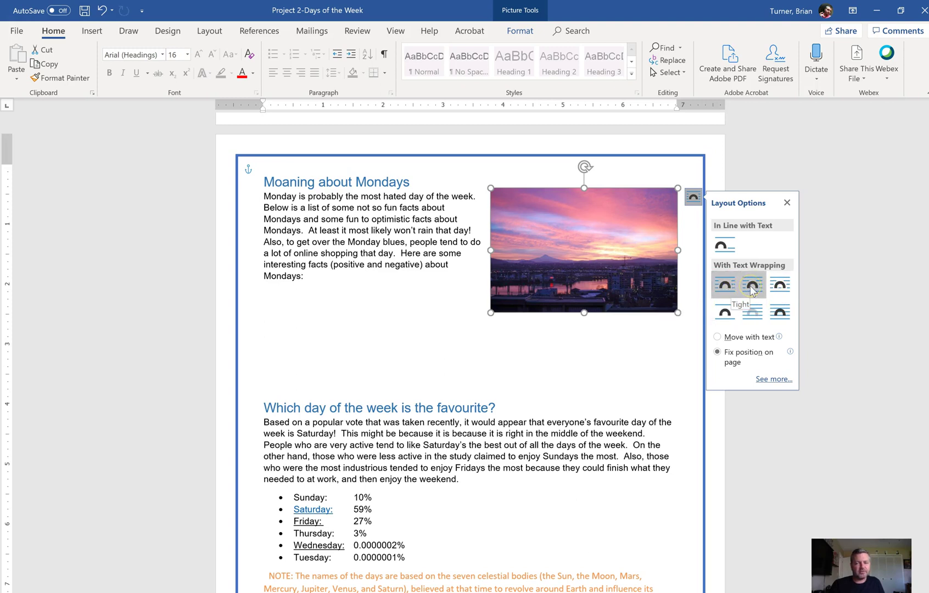
{"action": "left_click", "coordinate": [755, 313]}
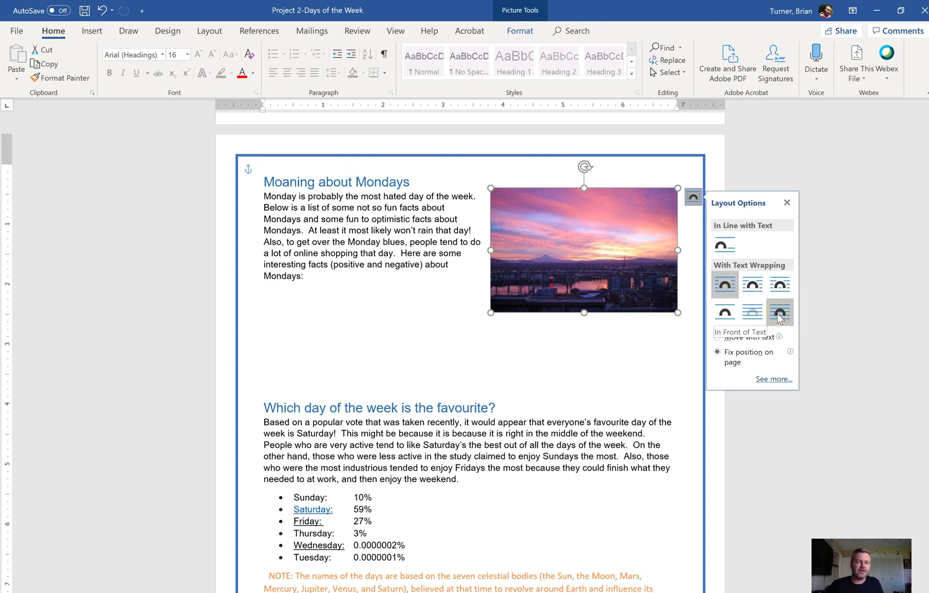
{"action": "left_click", "coordinate": [732, 310]}
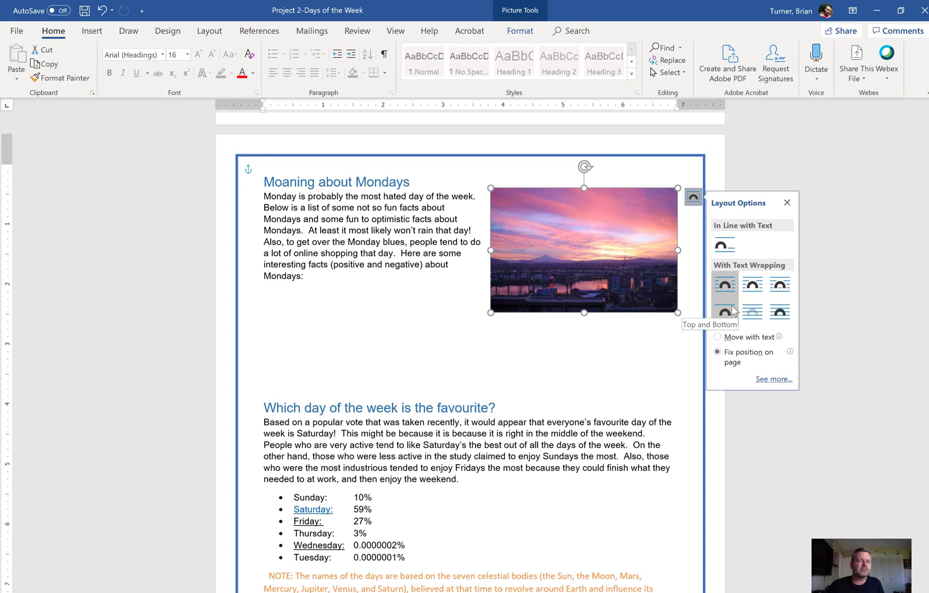
{"action": "left_click", "coordinate": [732, 310]}
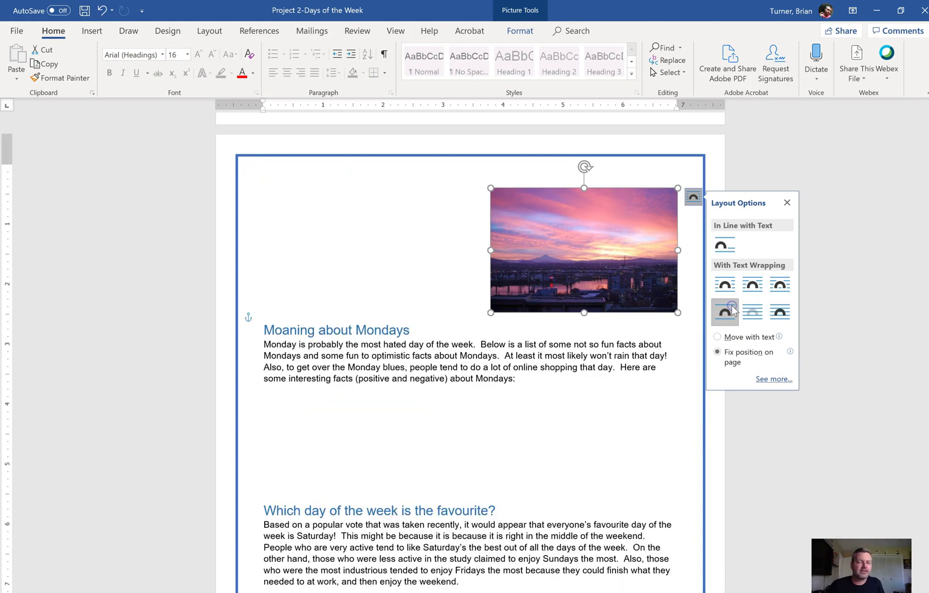
{"action": "left_click", "coordinate": [751, 284]}
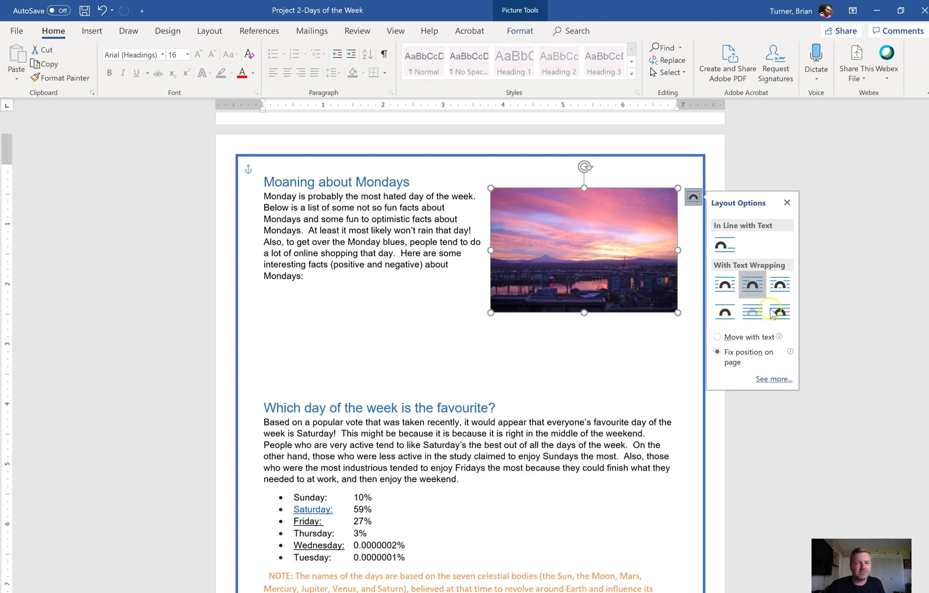
{"action": "left_click", "coordinate": [788, 201]}
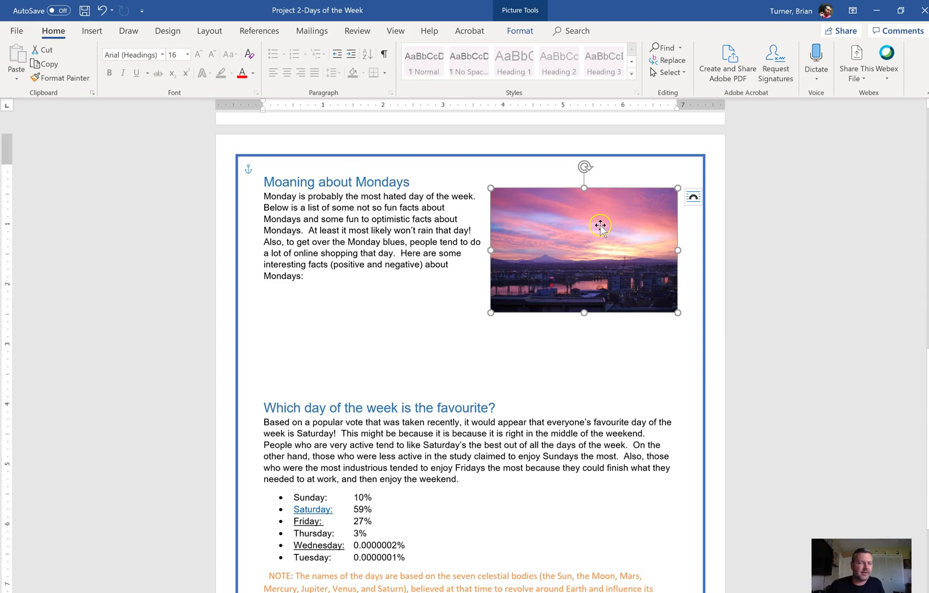
- Nudge the sunset picture slightly upward so its upper edge sits level with the "Moaning about Mondays" heading
{"action": "left_click", "coordinate": [460, 274]}
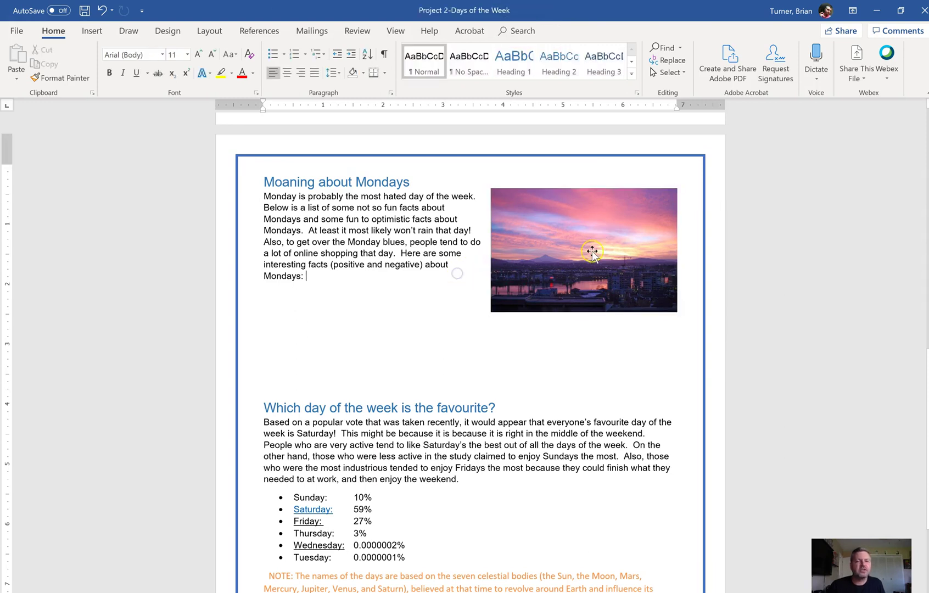
{"action": "left_click", "coordinate": [599, 250]}
{"action": "left_click_drag", "start_coordinate": [616, 234], "coordinate": [619, 225]}
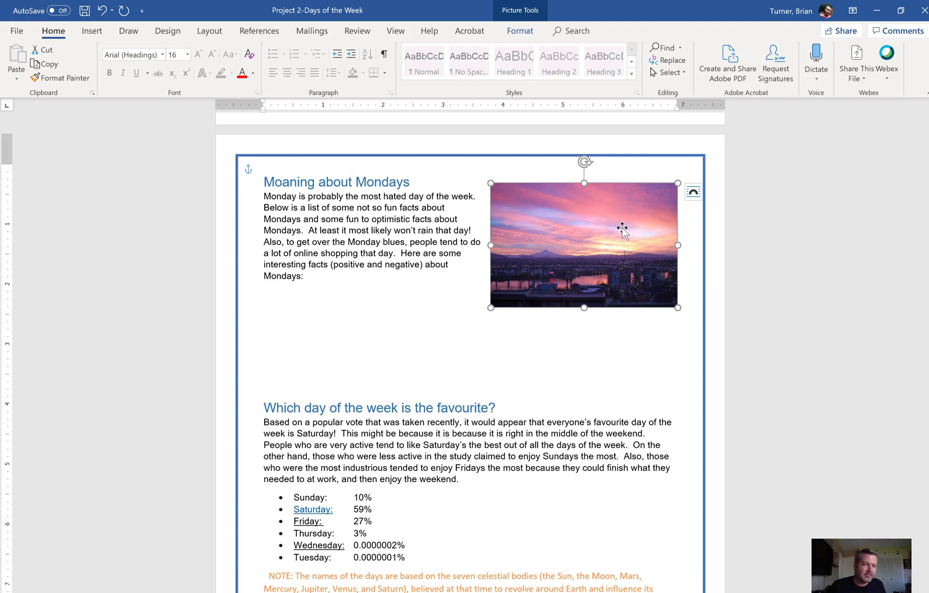
{"action": "left_click", "coordinate": [413, 181]}
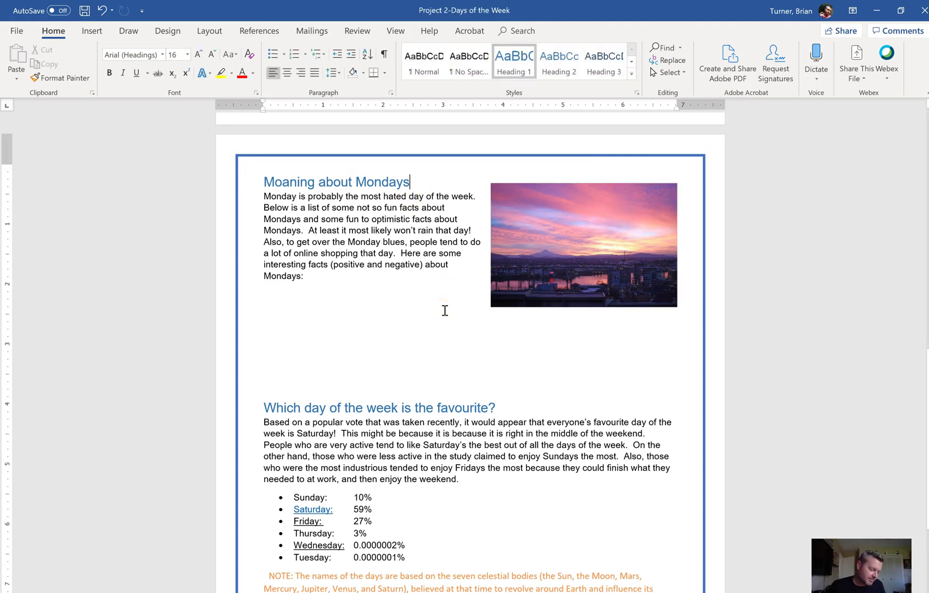
- Add a bookmark named Mondays to the heading "Moaning about Mondays"
{"action": "left_click_drag", "start_coordinate": [415, 182], "coordinate": [316, 184]}
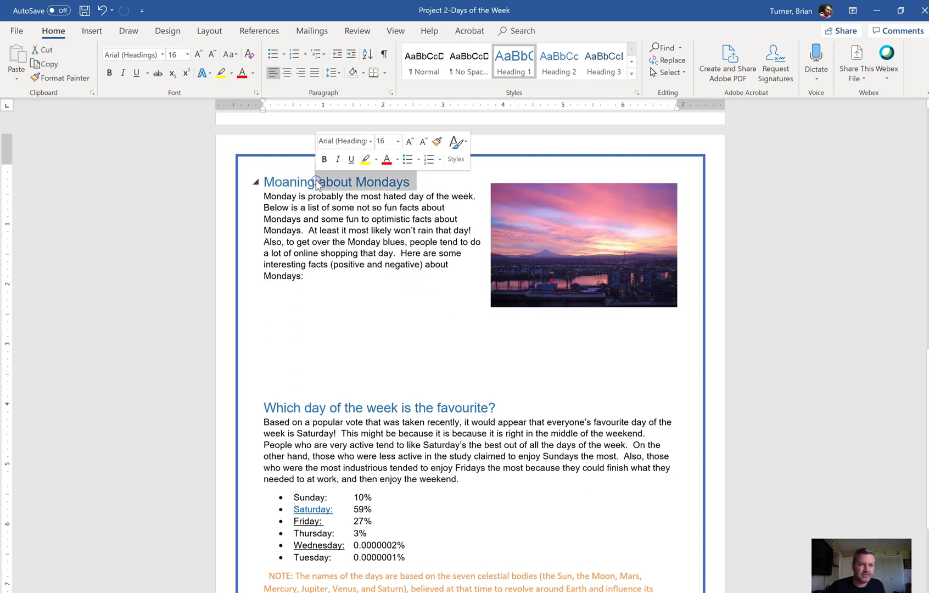
{"action": "left_click", "coordinate": [269, 183]}
{"action": "left_click_drag", "start_coordinate": [268, 183], "coordinate": [398, 184]}
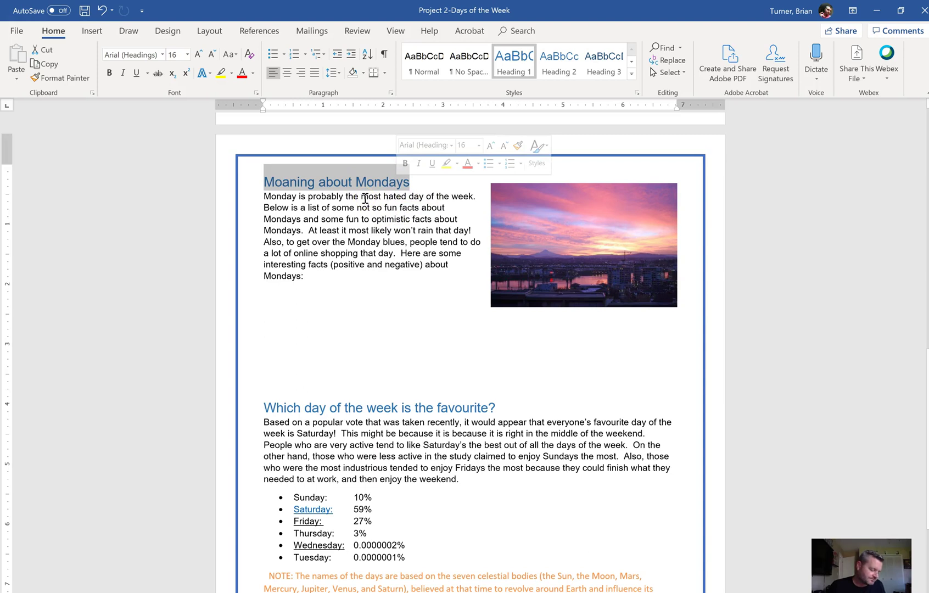
{"action": "left_click", "coordinate": [258, 31]}
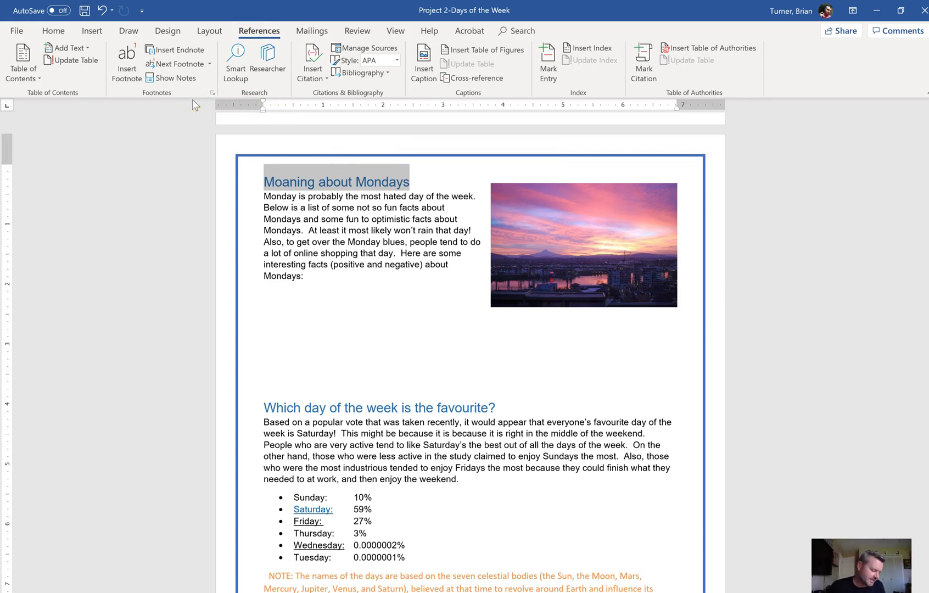
{"action": "left_click", "coordinate": [142, 11]}
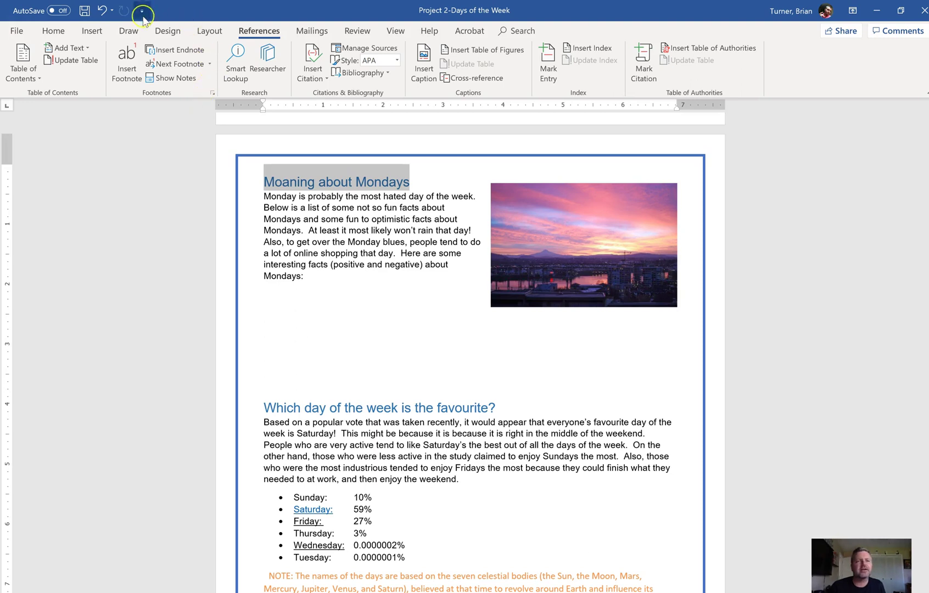
{"action": "left_click", "coordinate": [92, 32]}
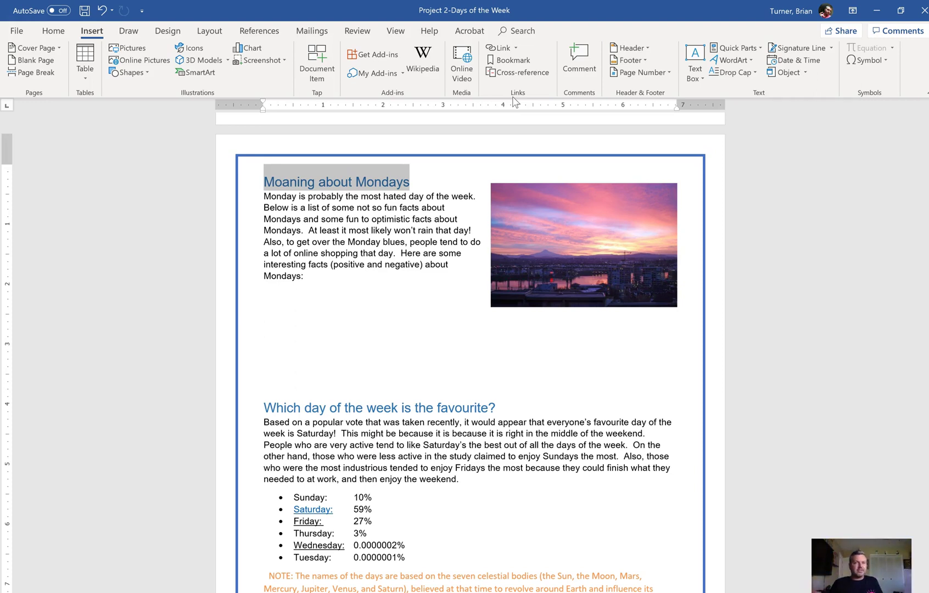
{"action": "left_click", "coordinate": [518, 64]}
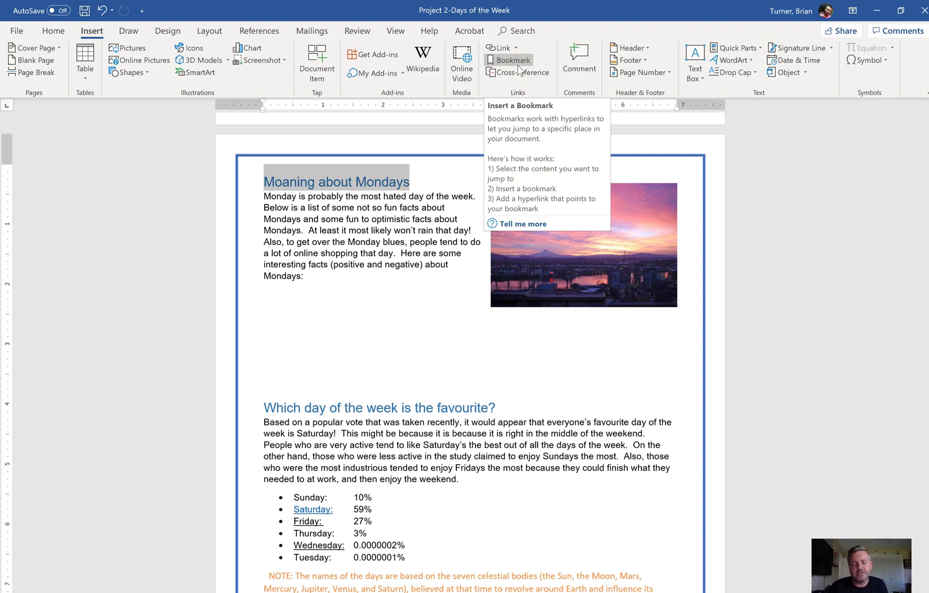
{"action": "left_click", "coordinate": [518, 65]}
{"action": "left_click", "coordinate": [452, 240]}
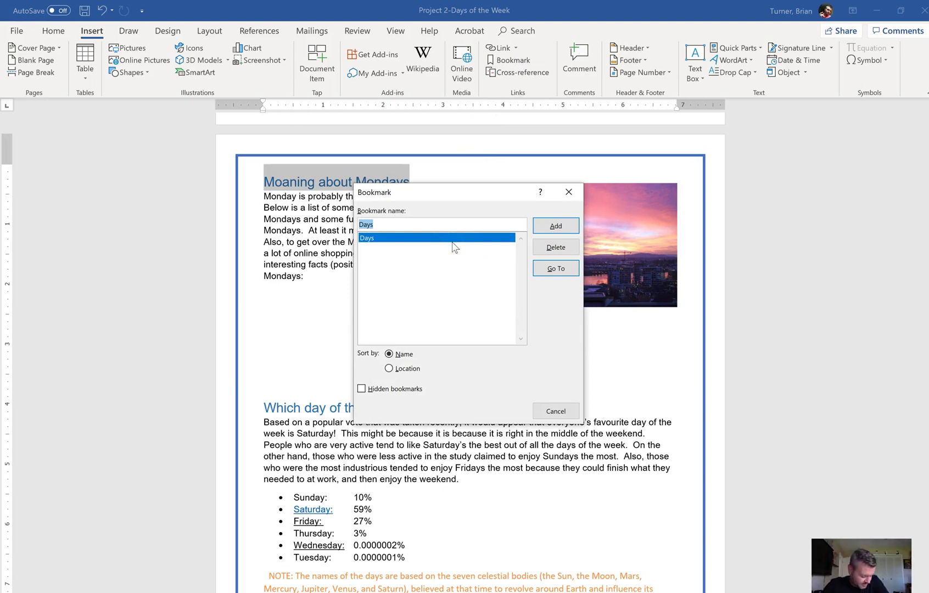
{"action": "type", "text": "Mondays"}
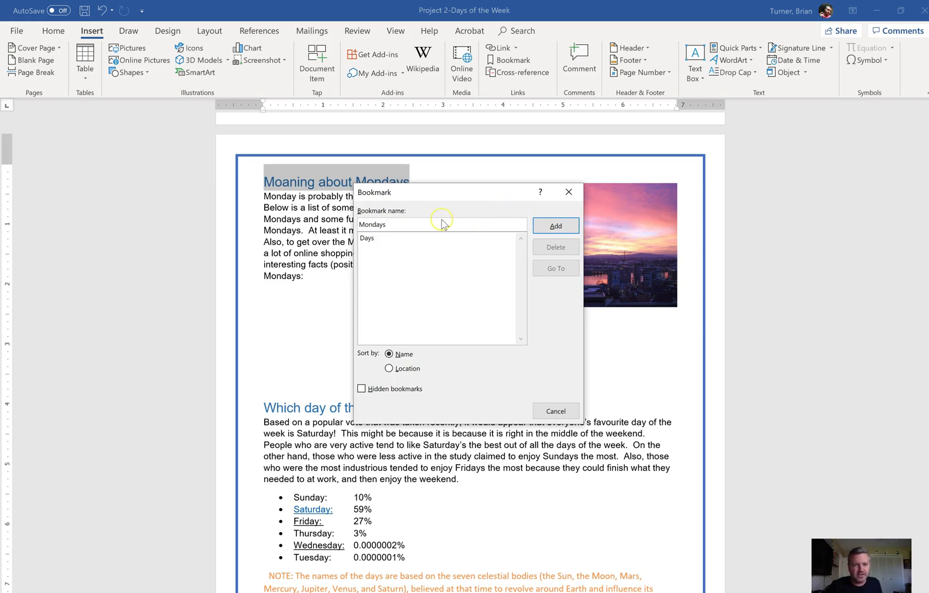
{"action": "type", "text": "j"}
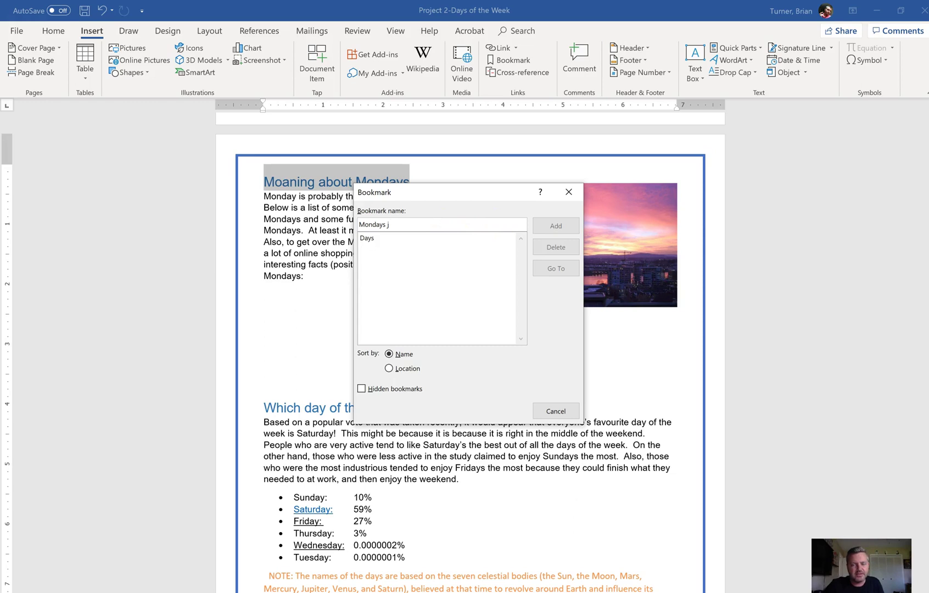
{"action": "key", "text": "BackSpace"}
{"action": "key", "text": "BackSpace"}
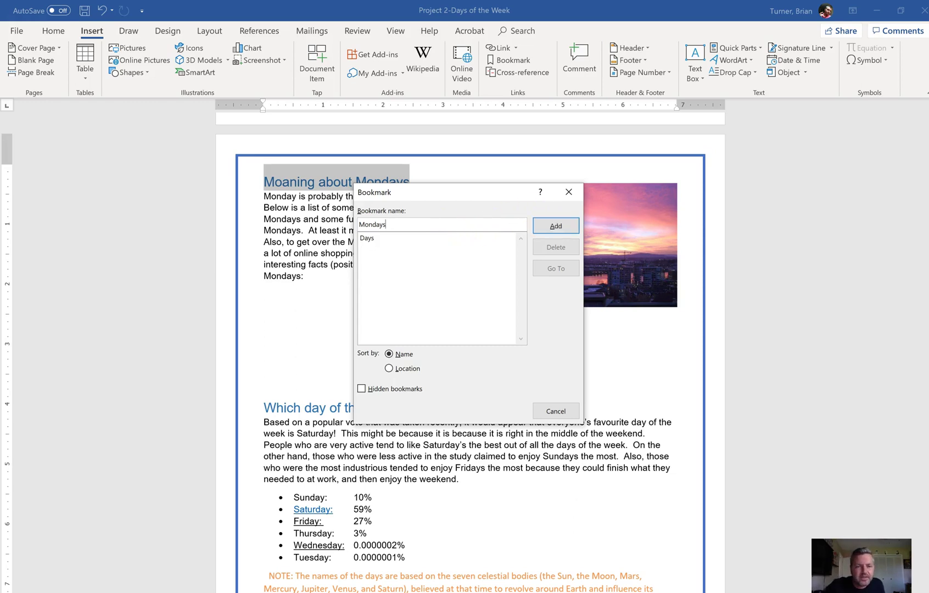
{"action": "left_click", "coordinate": [551, 224]}
{"action": "left_click", "coordinate": [413, 246]}
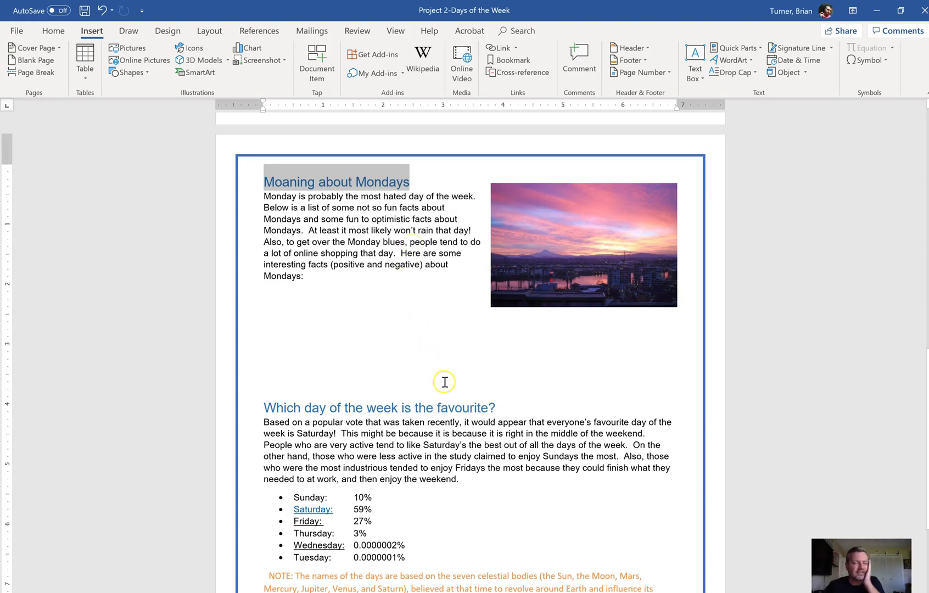
- Examine the Mondays bookmark as an in-document hyperlink target for the word Monday in the Weekdays SmartArt, without inserting the link
{"action": "left_click_drag", "start_coordinate": [928, 354], "coordinate": [927, 212]}
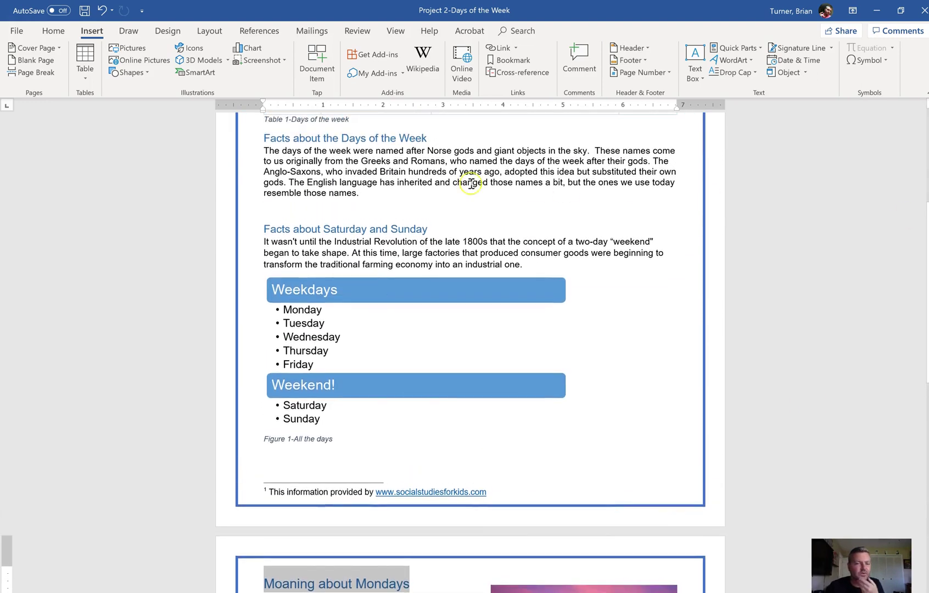
{"action": "double_click", "coordinate": [324, 311]}
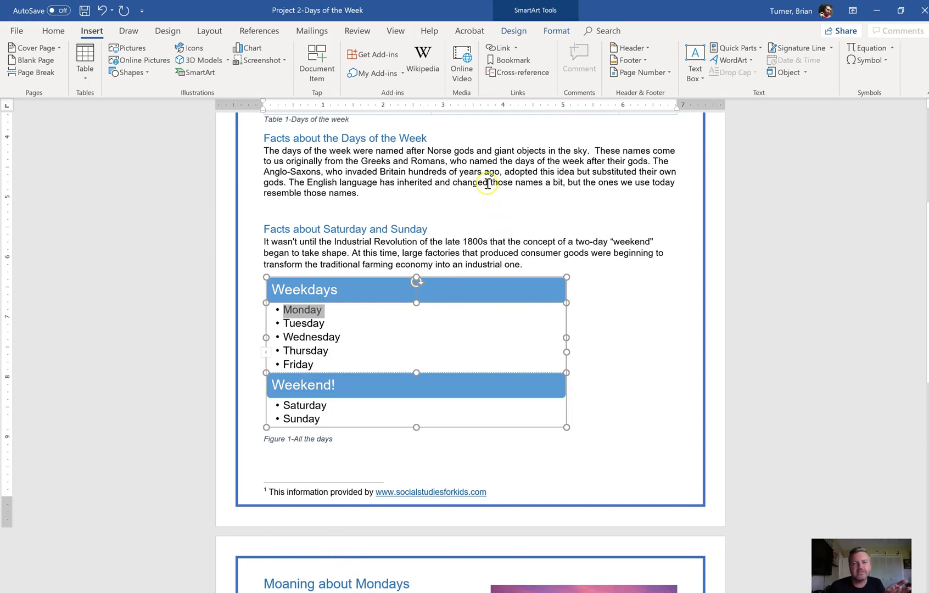
{"action": "left_click", "coordinate": [507, 49]}
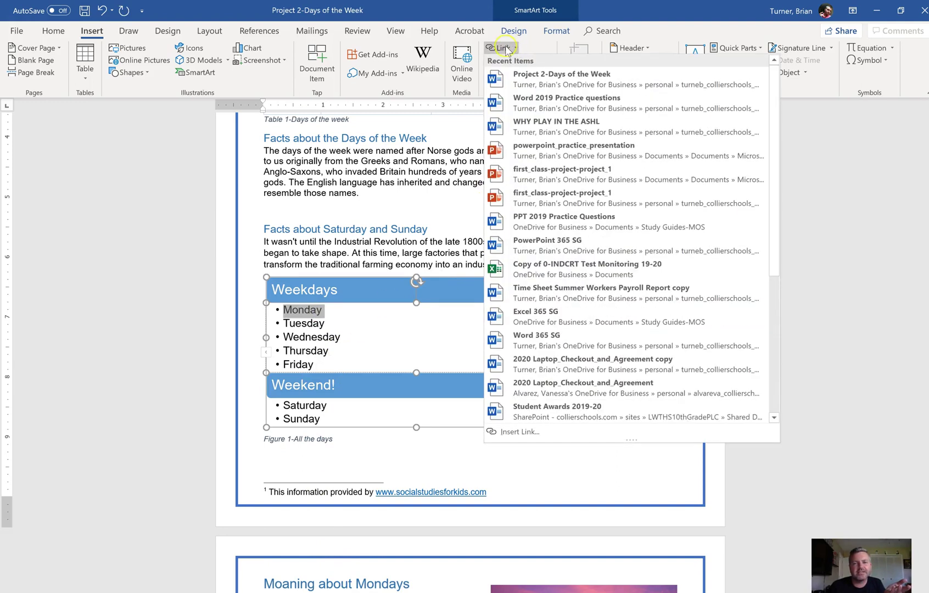
{"action": "left_click", "coordinate": [507, 432]}
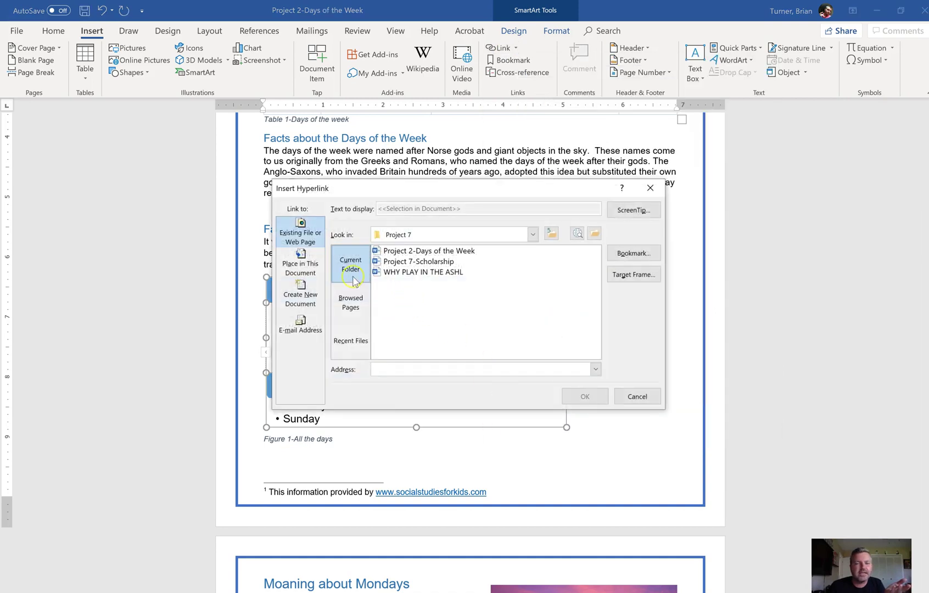
{"action": "left_click", "coordinate": [302, 266]}
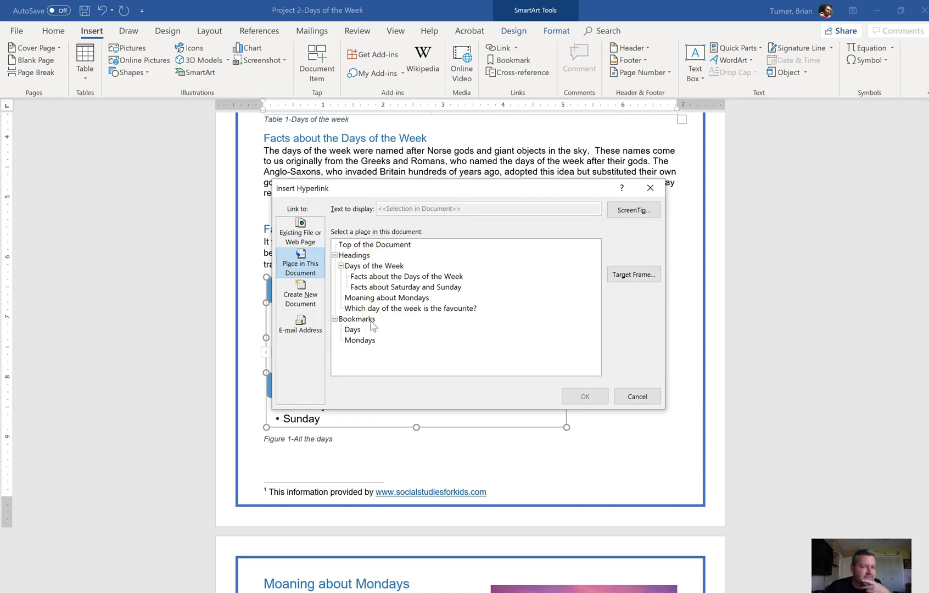
{"action": "left_click", "coordinate": [371, 345]}
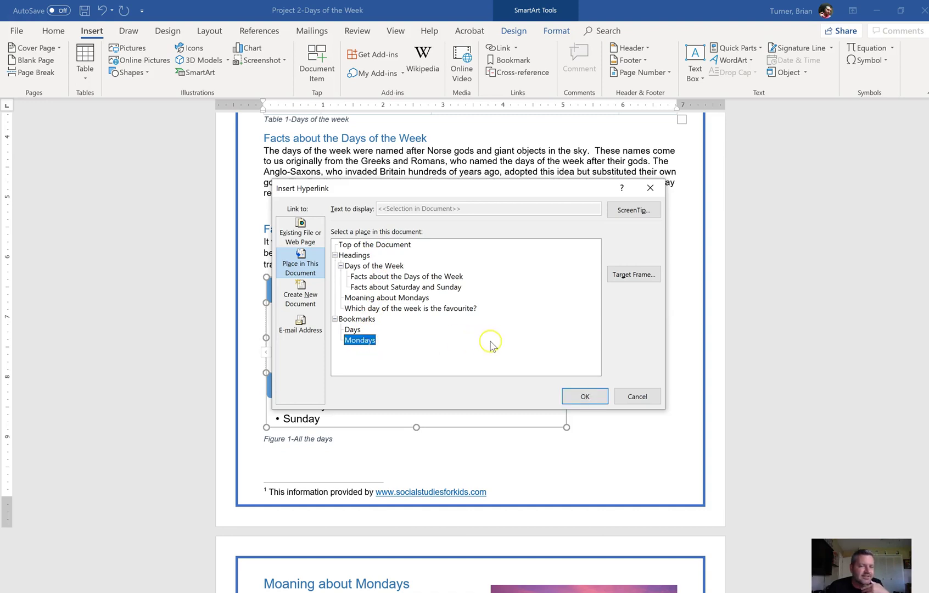
{"action": "left_click", "coordinate": [636, 397]}
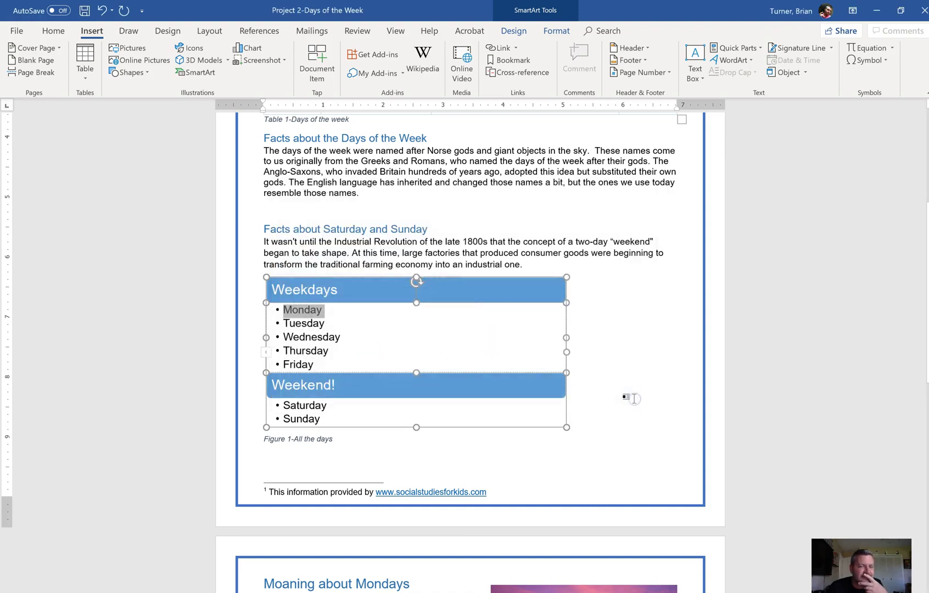
{"action": "left_click", "coordinate": [653, 360]}
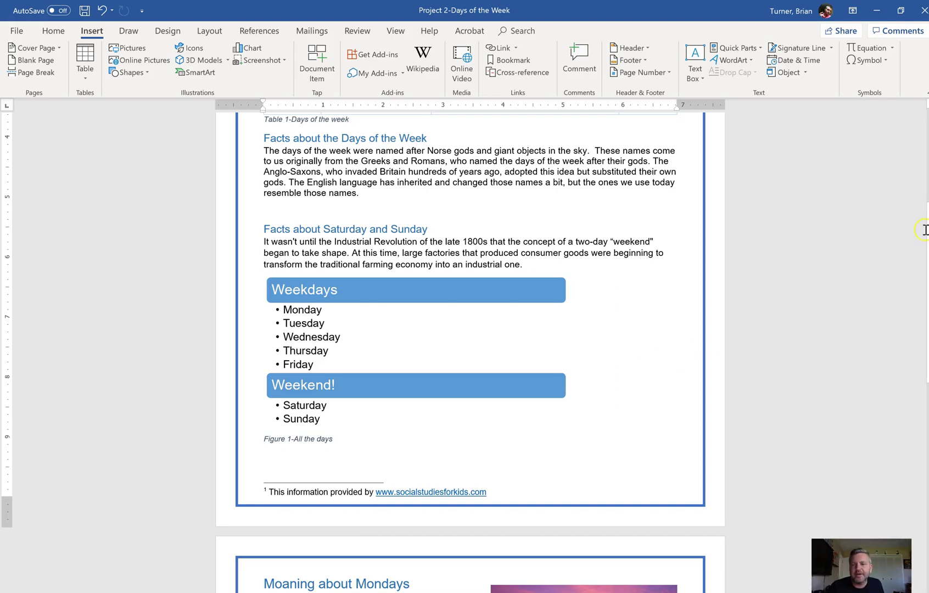
{"action": "left_click_drag", "start_coordinate": [927, 264], "coordinate": [926, 176]}
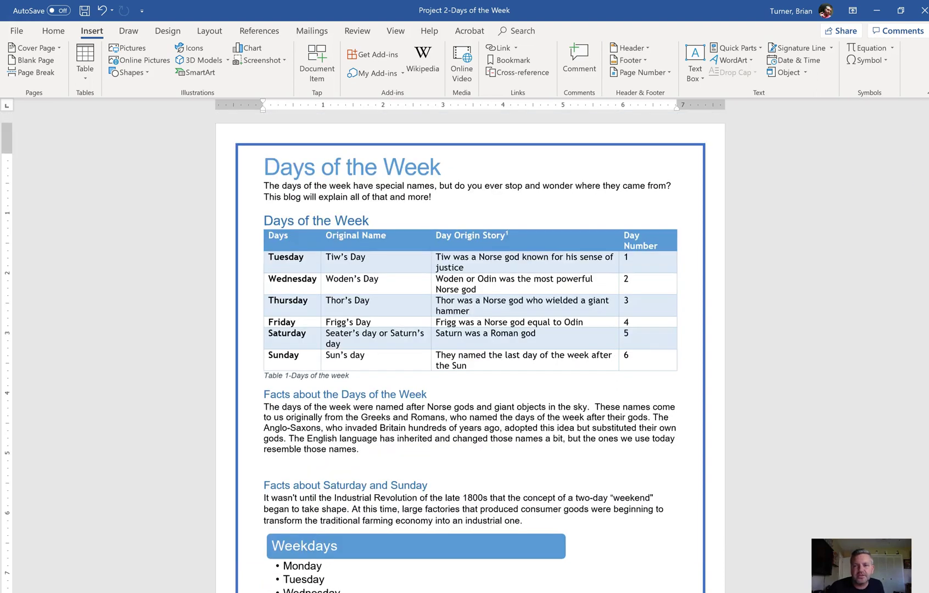
{"action": "left_click_drag", "start_coordinate": [926, 175], "coordinate": [926, 236]}
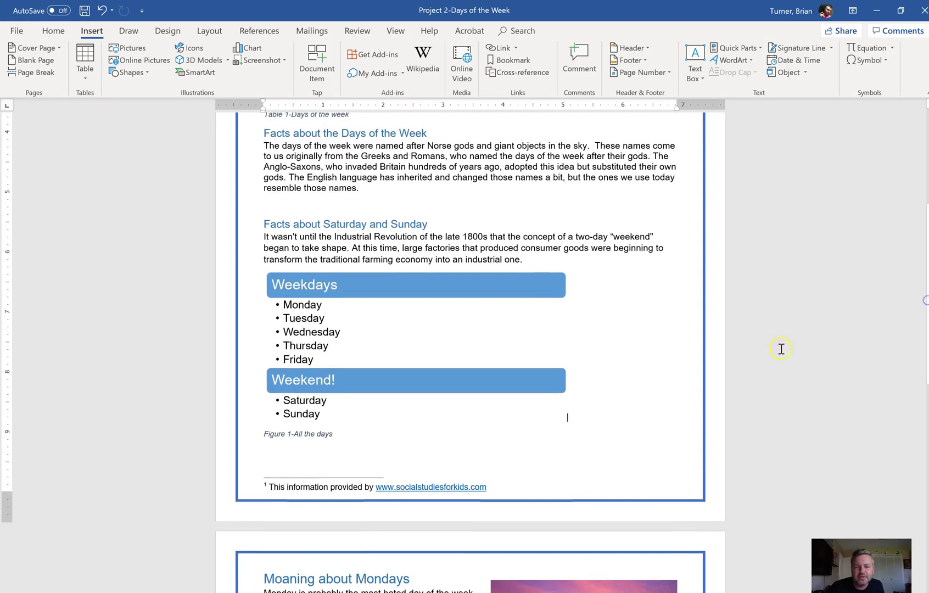
{"action": "left_click", "coordinate": [435, 490]}
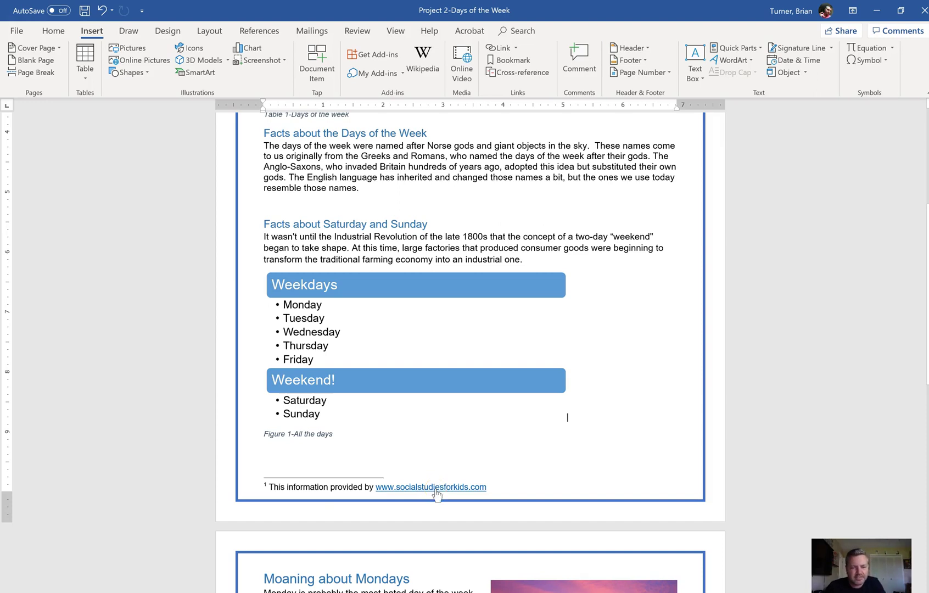
{"action": "left_click", "coordinate": [440, 489]}
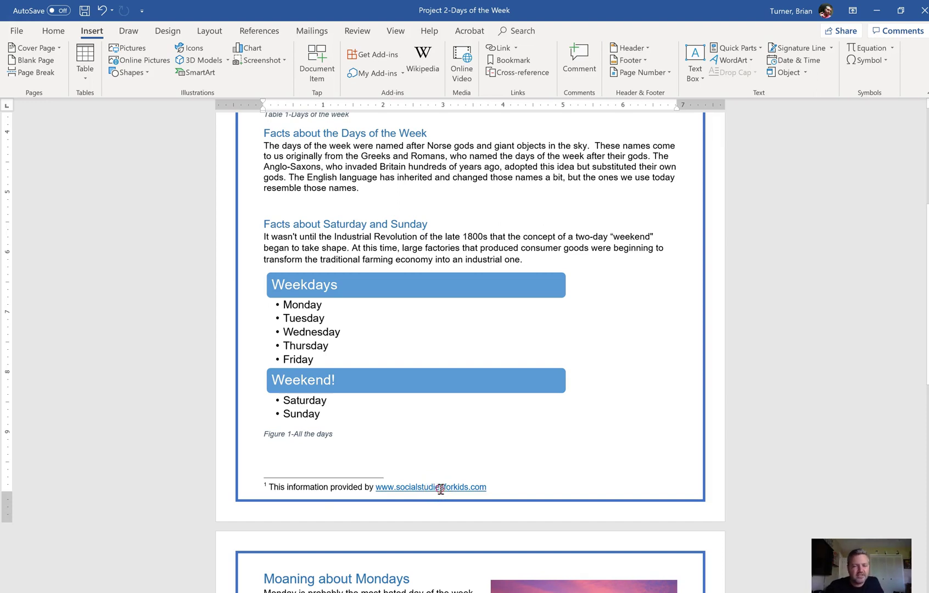
{"action": "right_click", "coordinate": [440, 489]}
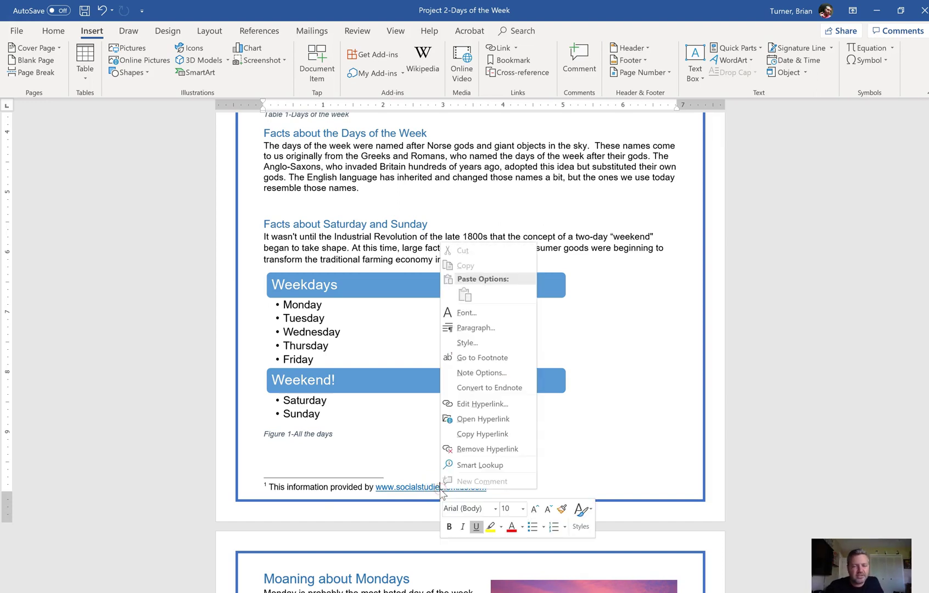
{"action": "left_click", "coordinate": [476, 405]}
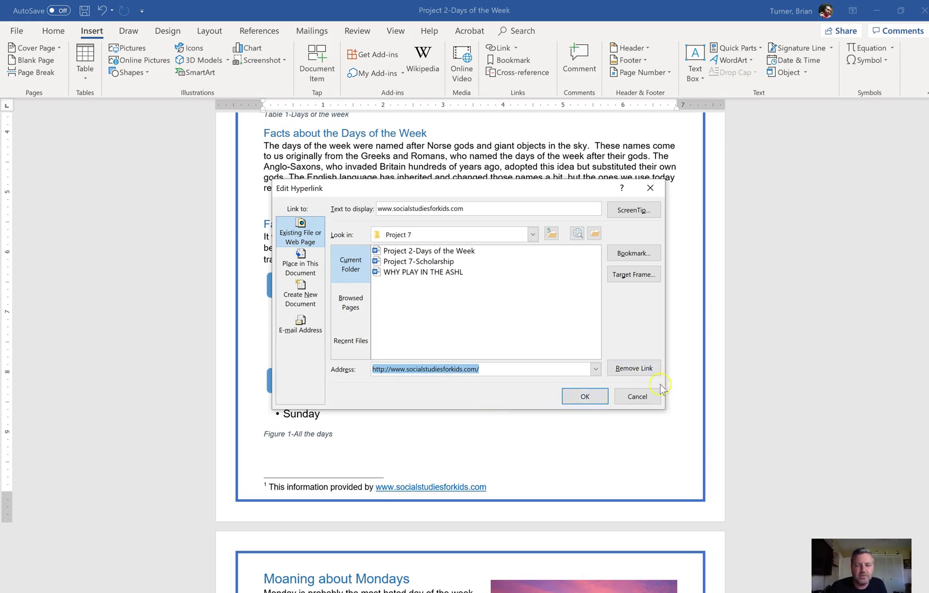
{"action": "left_click", "coordinate": [641, 396]}
{"action": "left_click_drag", "start_coordinate": [494, 488], "coordinate": [393, 493]}
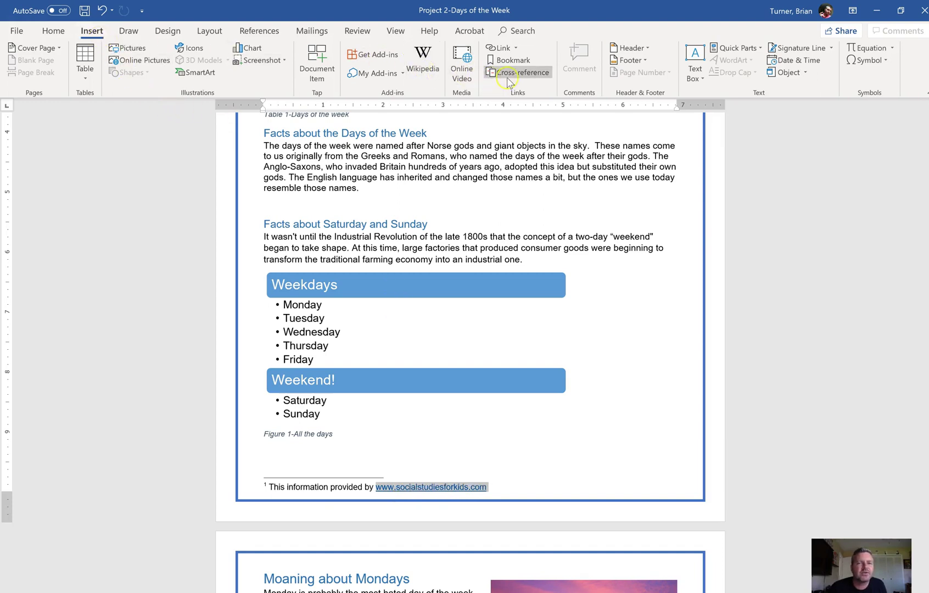
{"action": "left_click", "coordinate": [501, 48]}
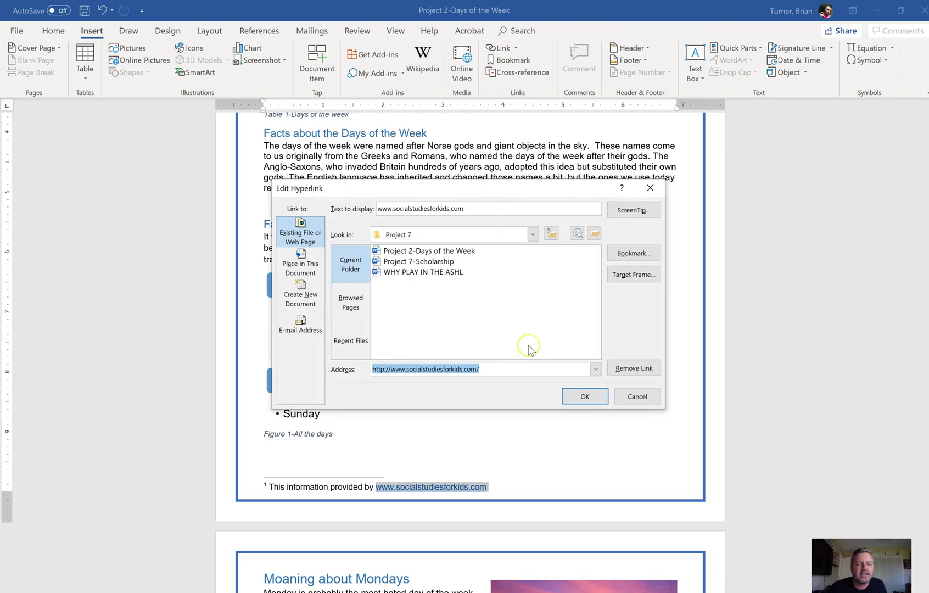
{"action": "left_click", "coordinate": [317, 245]}
{"action": "left_click", "coordinate": [306, 265]}
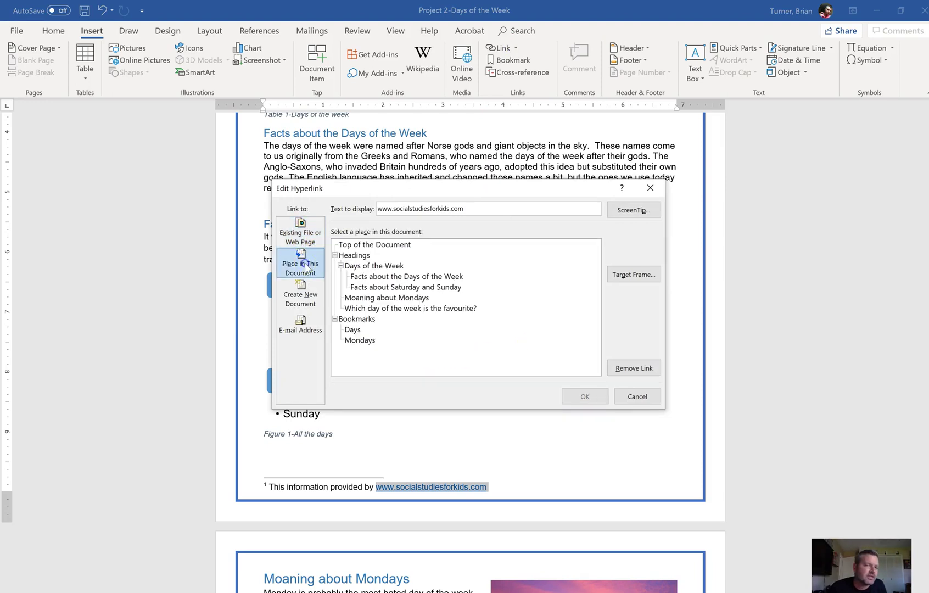
{"action": "left_click", "coordinate": [309, 303]}
{"action": "left_click", "coordinate": [308, 326]}
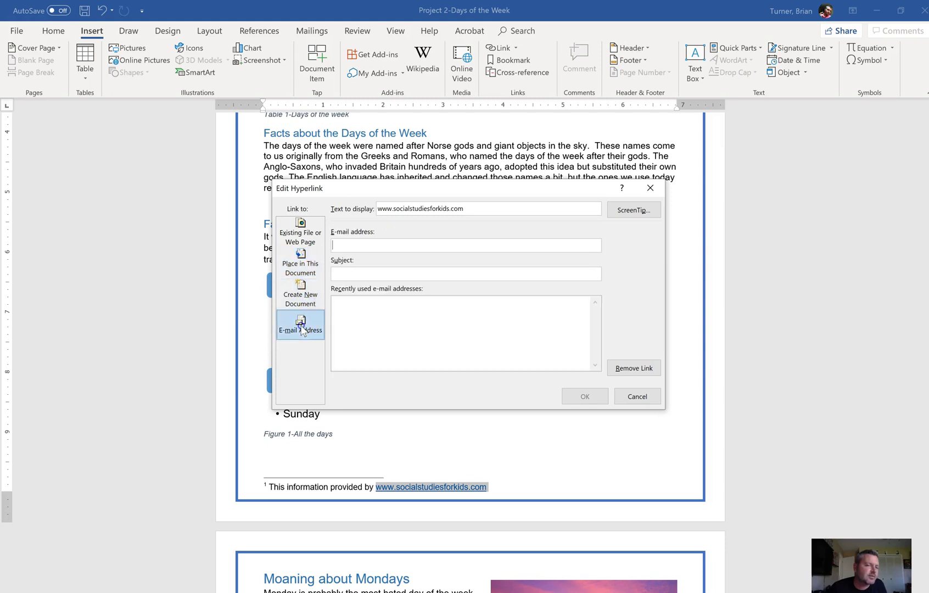
{"action": "left_click", "coordinate": [308, 235]}
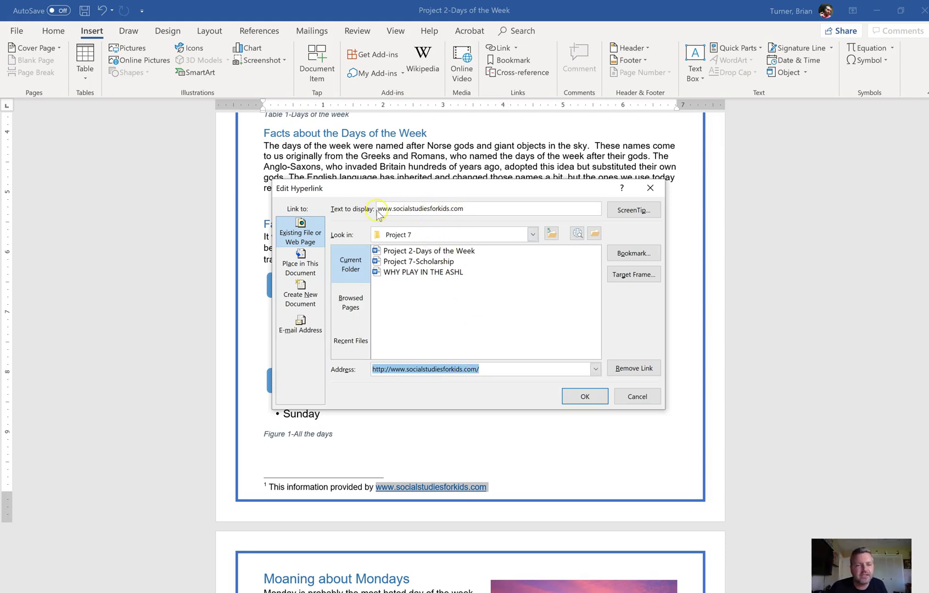
{"action": "left_click_drag", "start_coordinate": [377, 209], "coordinate": [387, 209]}
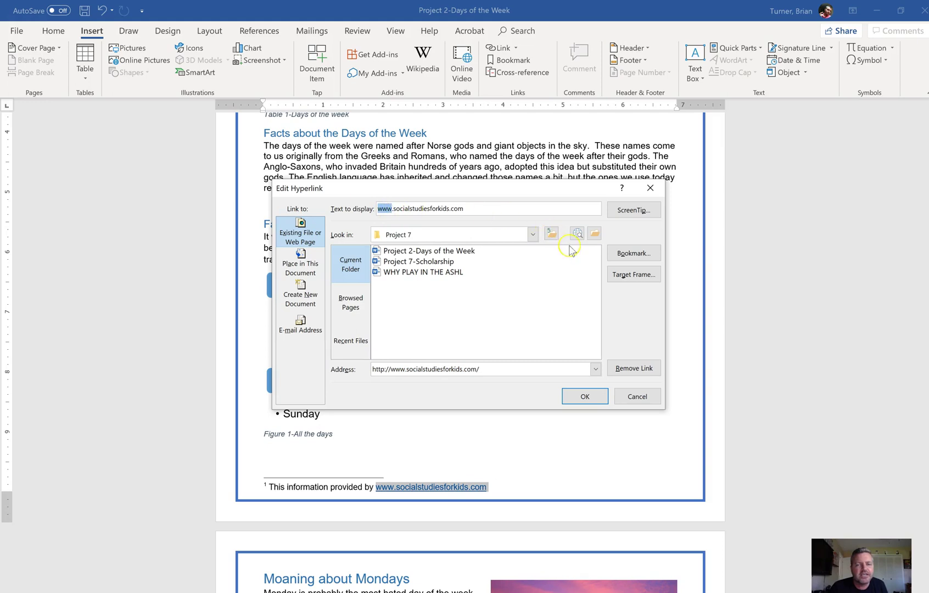
{"action": "left_click", "coordinate": [585, 397]}
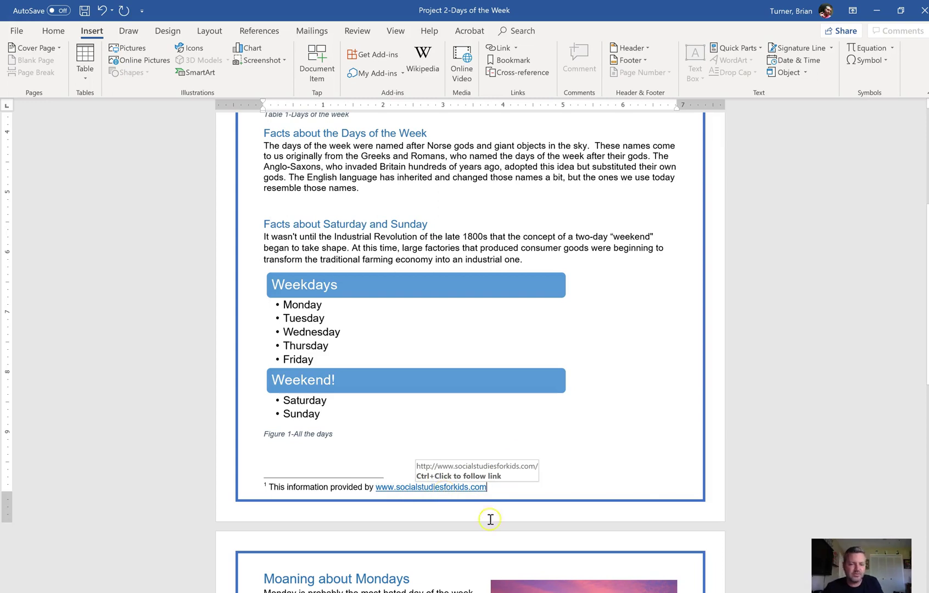
{"action": "left_click", "coordinate": [454, 490], "text": "ctrl"}
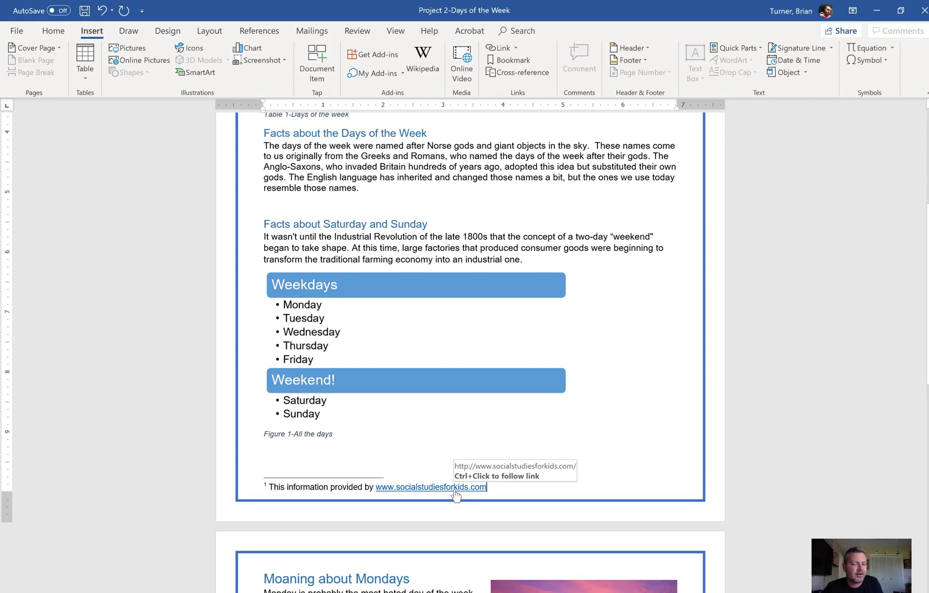
{"action": "left_click", "coordinate": [571, 484]}
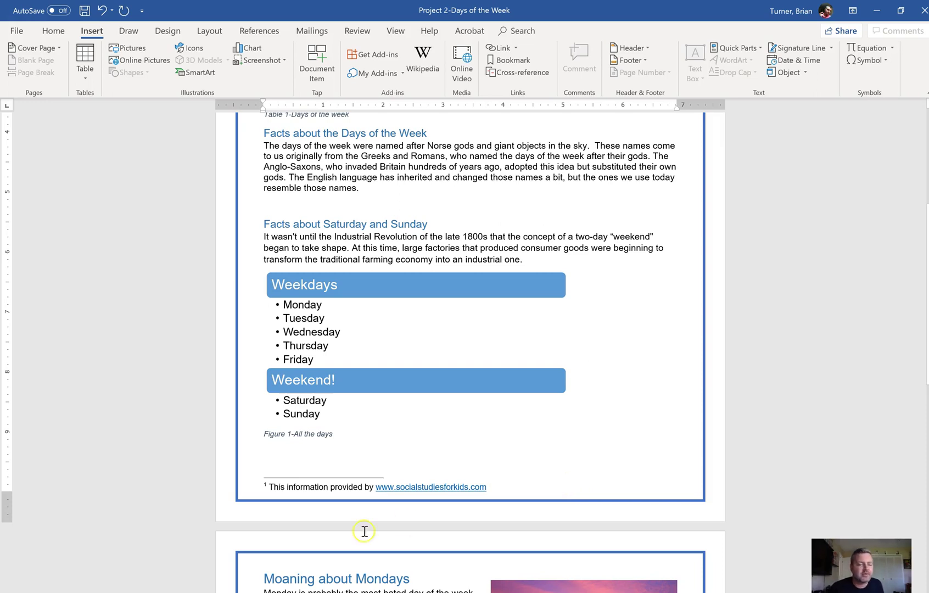
{"action": "left_click", "coordinate": [442, 470]}
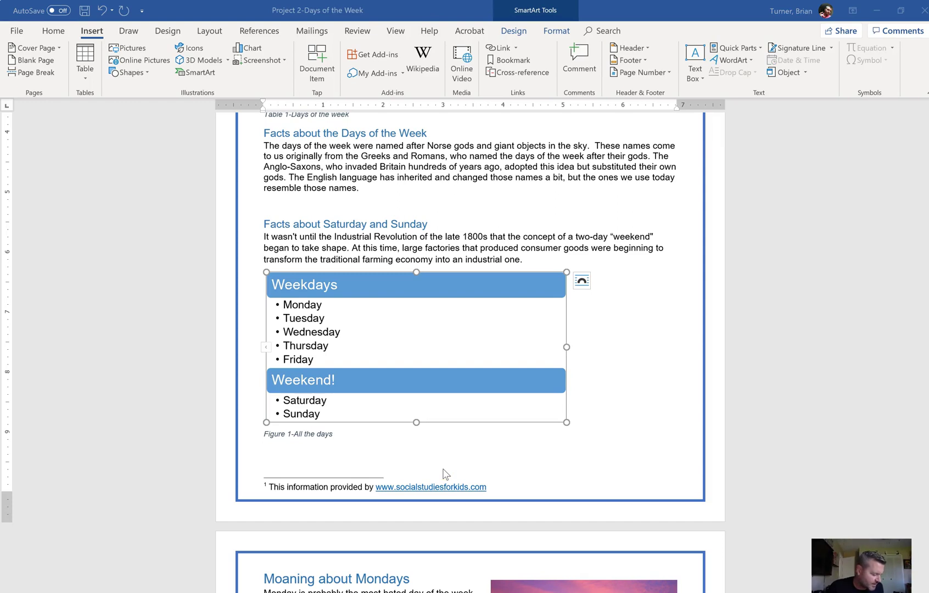
{"action": "left_click", "coordinate": [628, 313]}
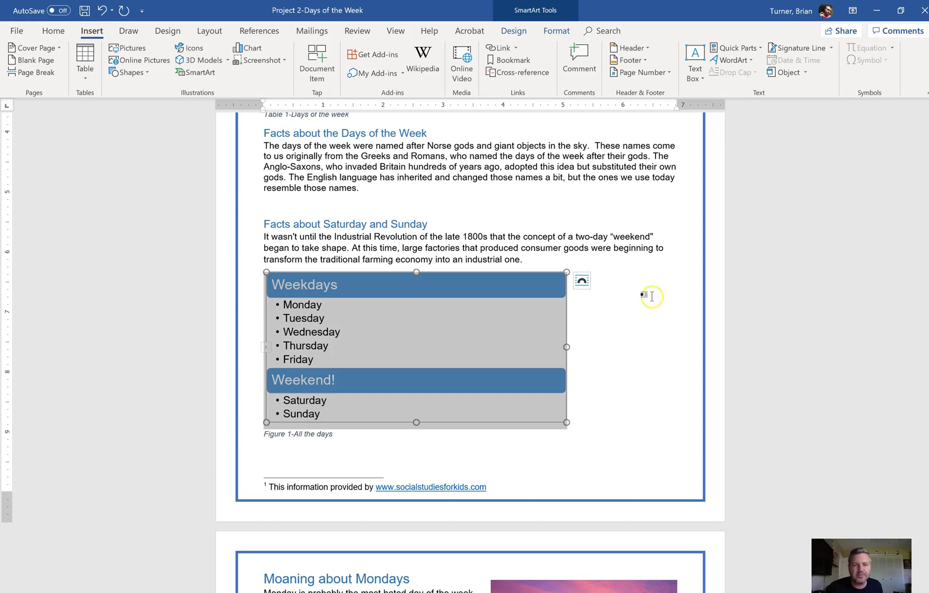
{"action": "left_click", "coordinate": [473, 230]}
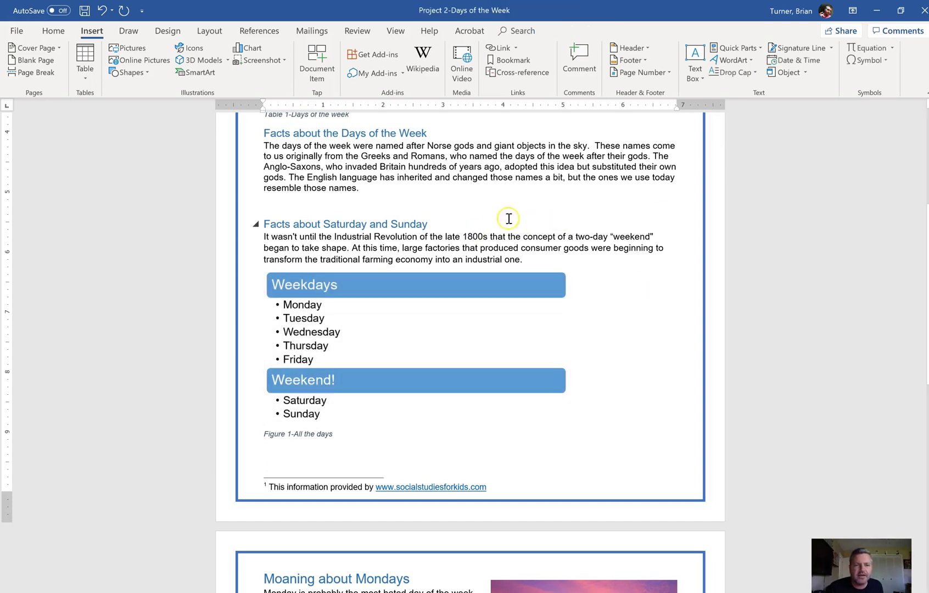
- Insert a copyright symbol at the end of the heading "Facts about the Days of the Week"
{"action": "left_click_drag", "start_coordinate": [928, 244], "coordinate": [926, 176]}
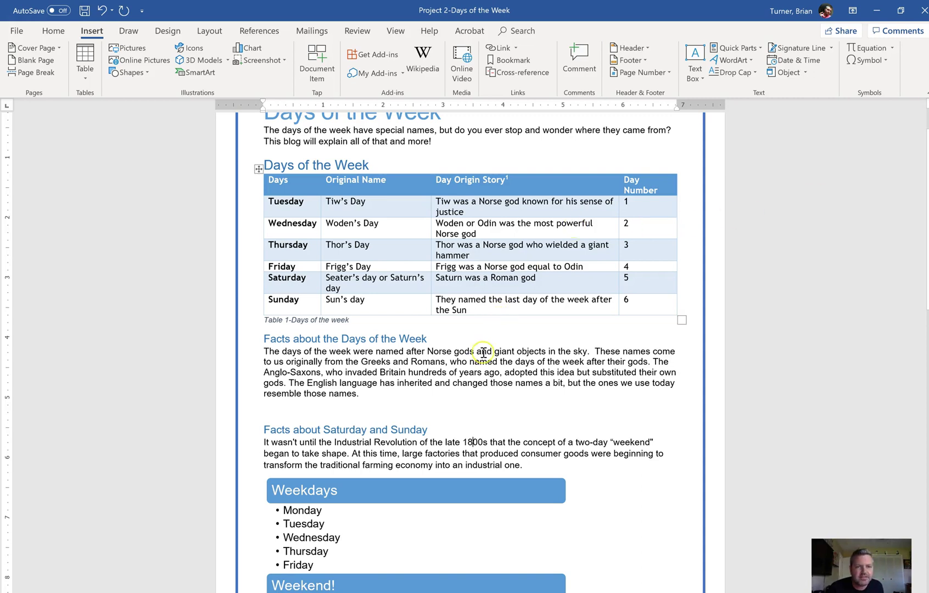
{"action": "left_click_drag", "start_coordinate": [927, 219], "coordinate": [922, 345]}
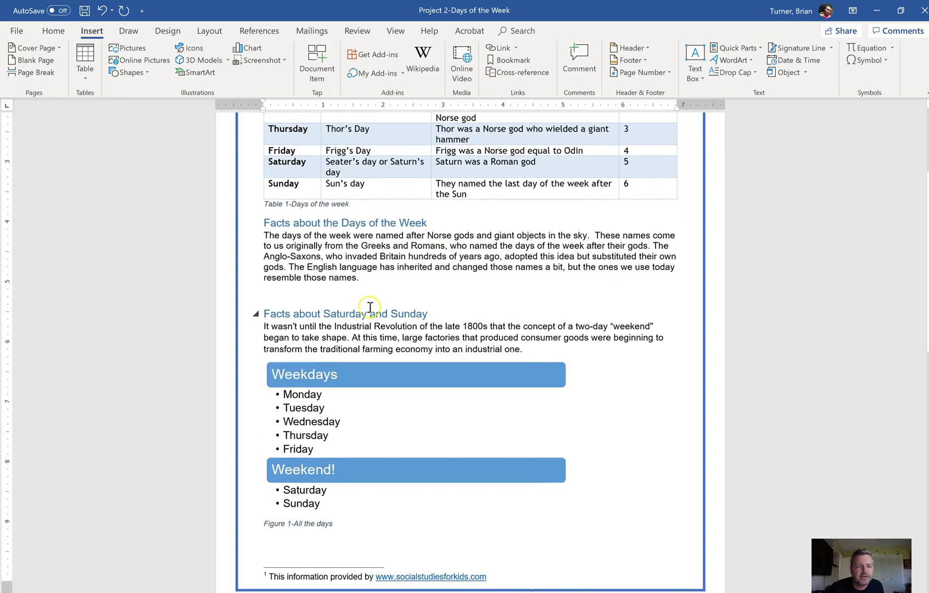
{"action": "mouse_move", "coordinate": [264, 222]}
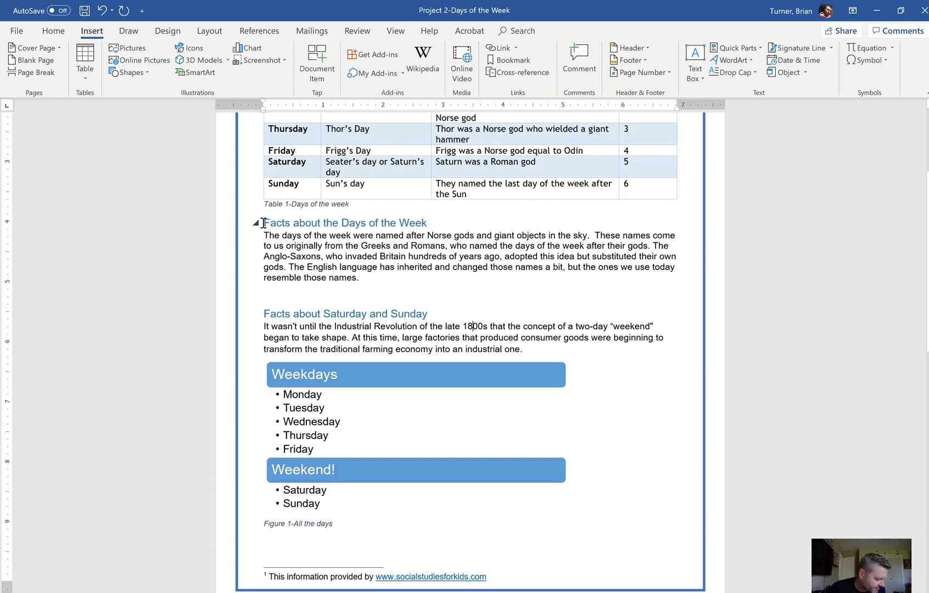
{"action": "left_click", "coordinate": [434, 223]}
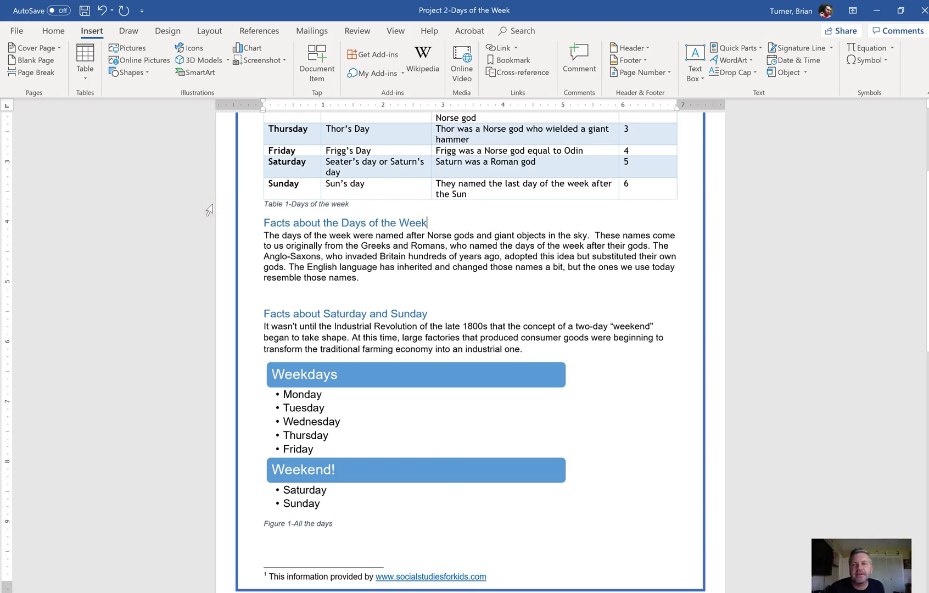
{"action": "left_click", "coordinate": [886, 61]}
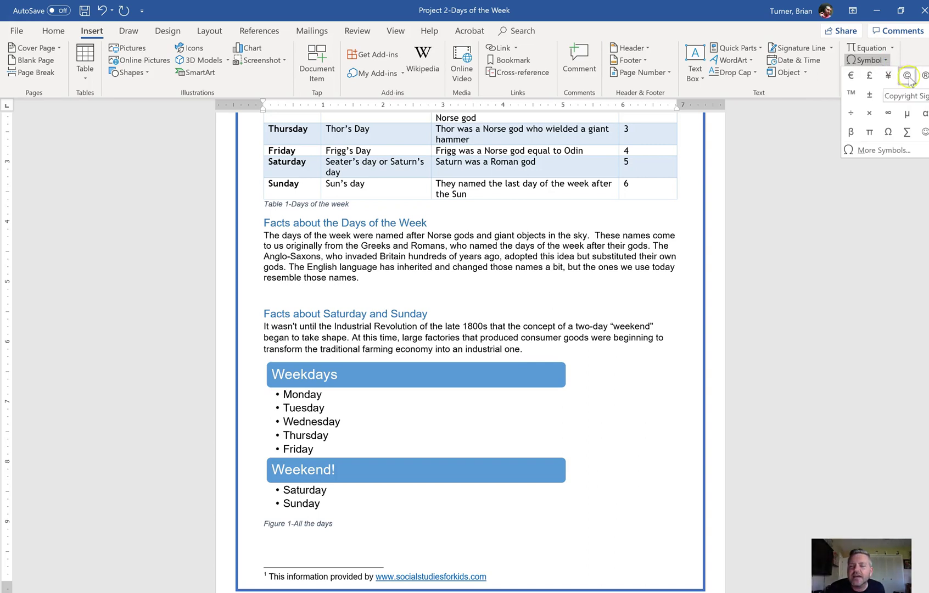
{"action": "left_click", "coordinate": [907, 76]}
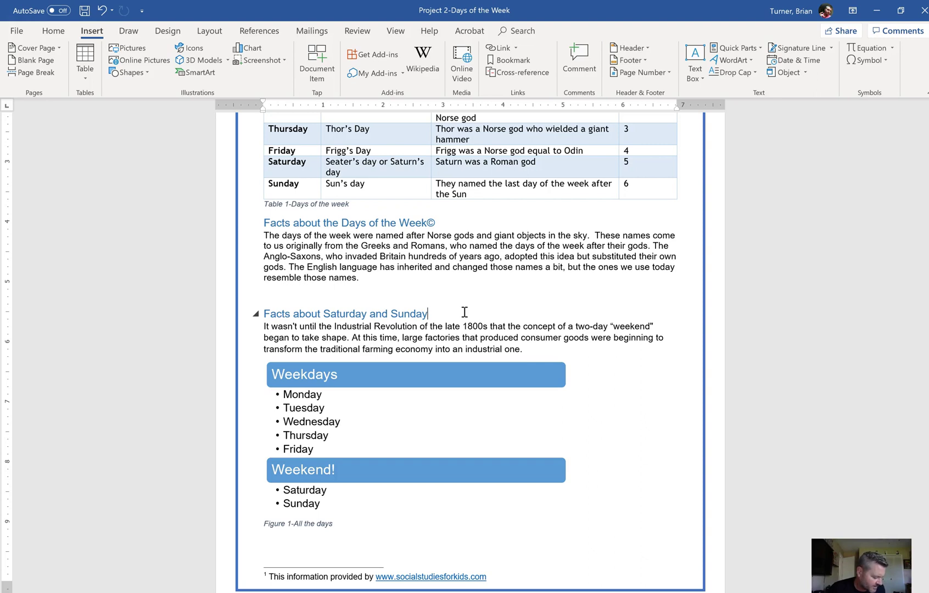
- Clear all formatting from the heading "Facts about Saturday and Sunday"
{"action": "left_click", "coordinate": [393, 313]}
{"action": "double_click", "coordinate": [406, 313]}
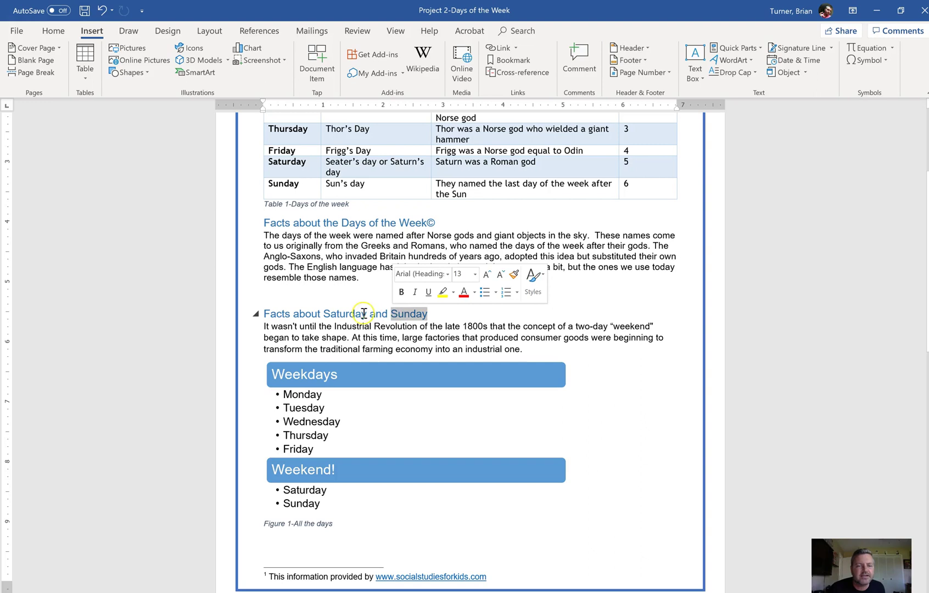
{"action": "triple_click", "coordinate": [341, 313]}
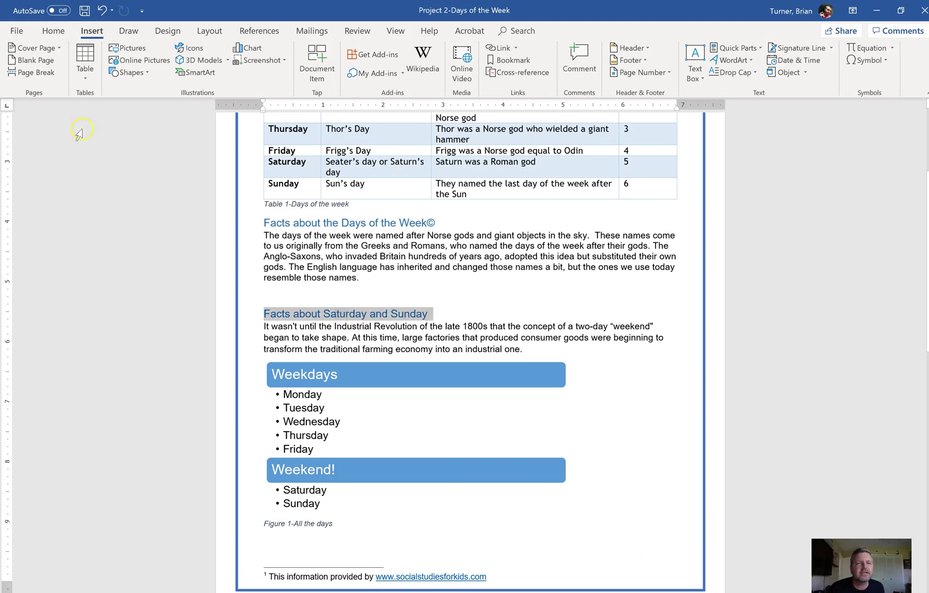
{"action": "left_click", "coordinate": [53, 31]}
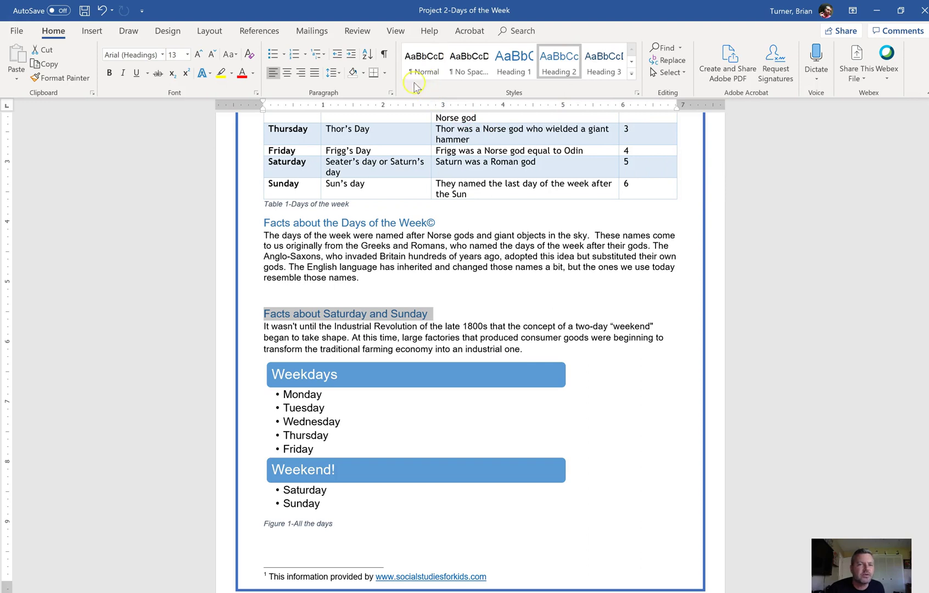
{"action": "left_click", "coordinate": [250, 55]}
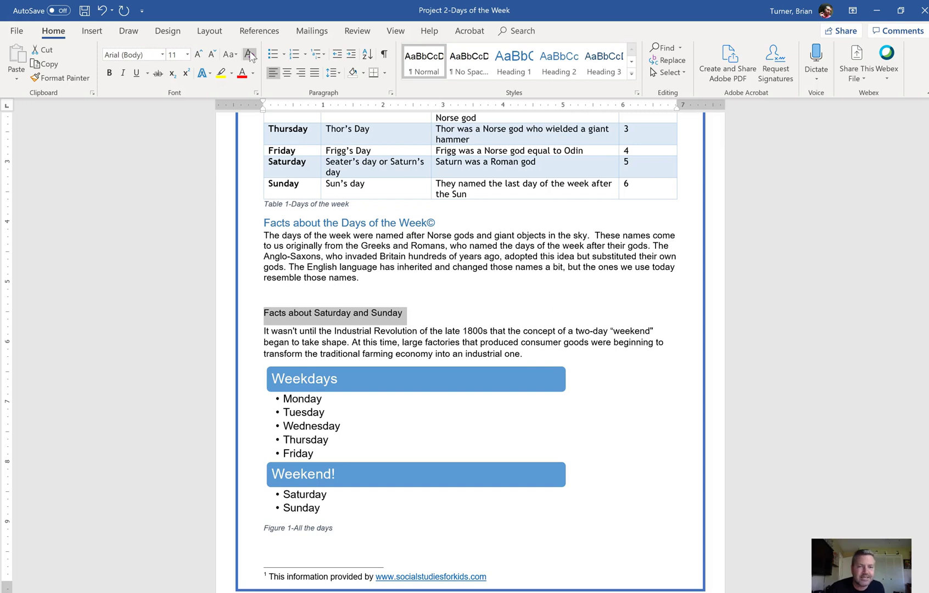
- Insert the built-in Integral header and leave it off the first page with the Different First Page option
{"action": "left_click", "coordinate": [93, 33]}
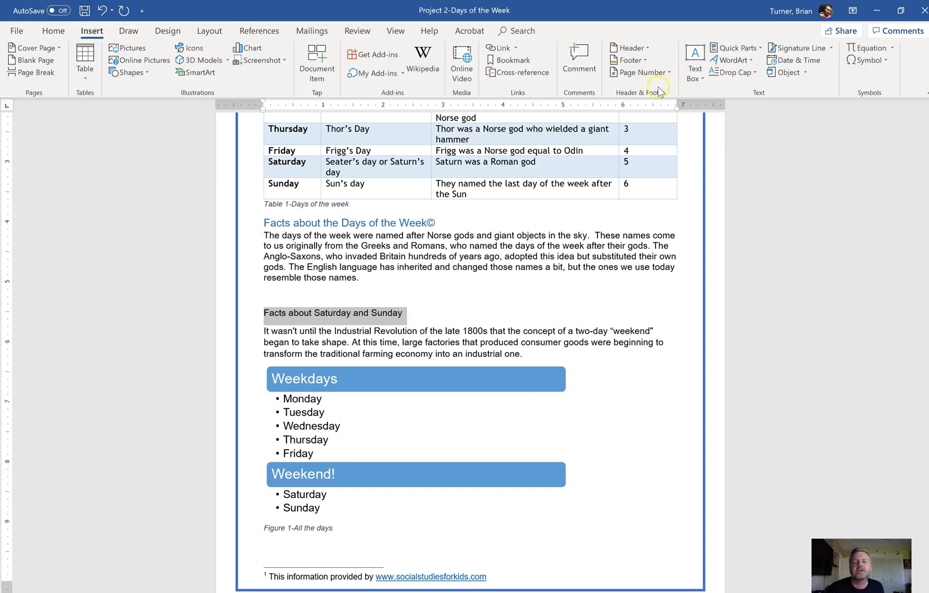
{"action": "left_click", "coordinate": [646, 47]}
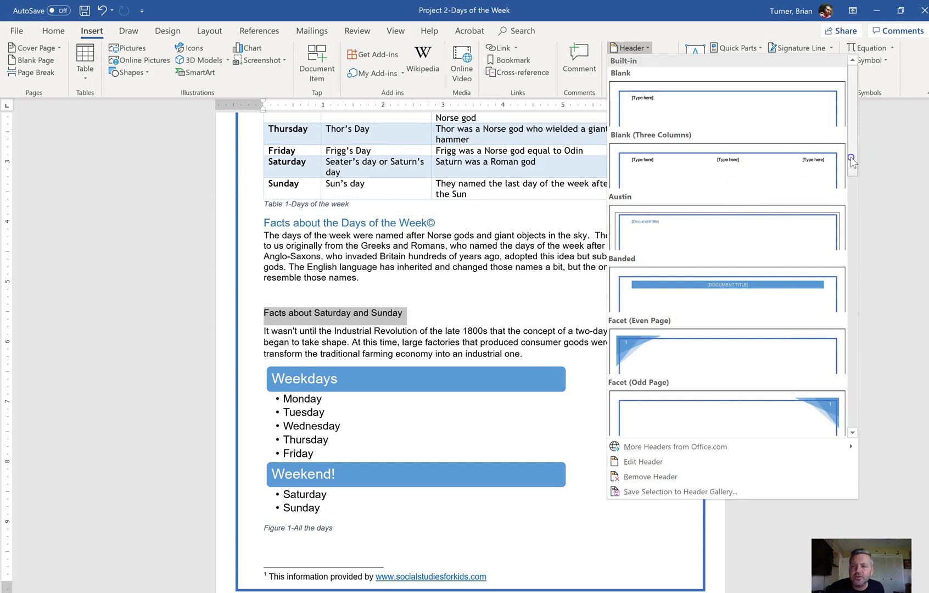
{"action": "left_click", "coordinate": [852, 204]}
{"action": "left_click_drag", "start_coordinate": [853, 204], "coordinate": [854, 291]}
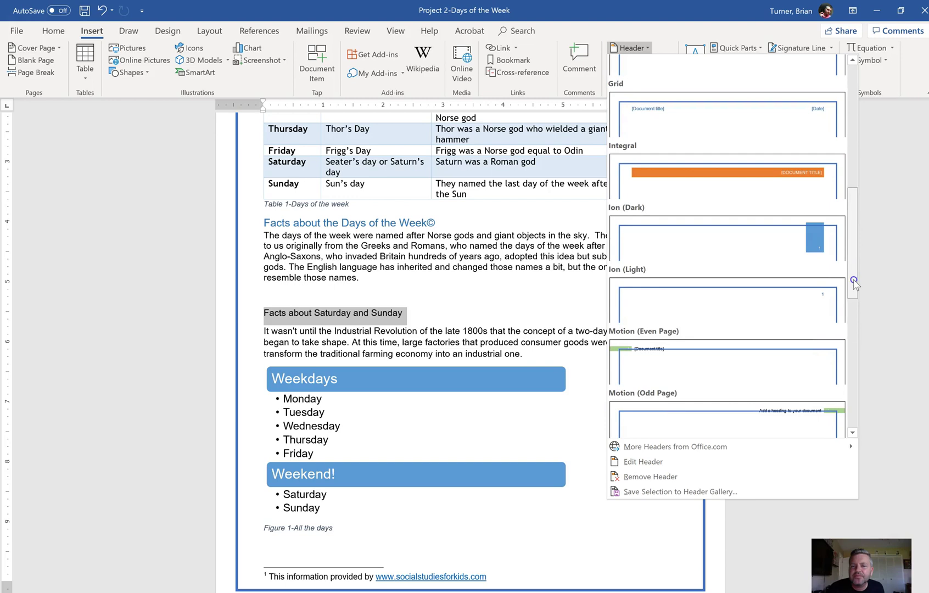
{"action": "left_click", "coordinate": [730, 193]}
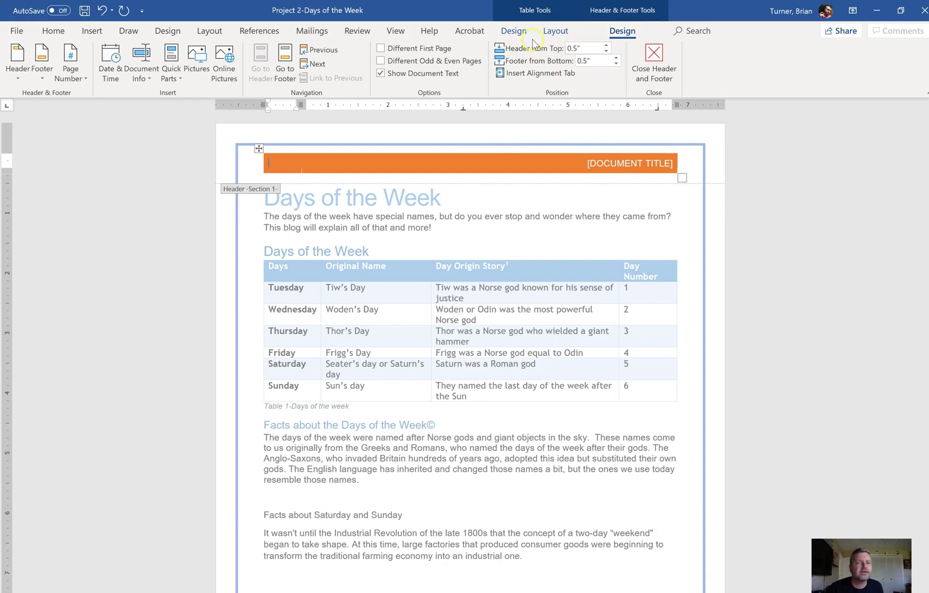
{"action": "left_click", "coordinate": [381, 49]}
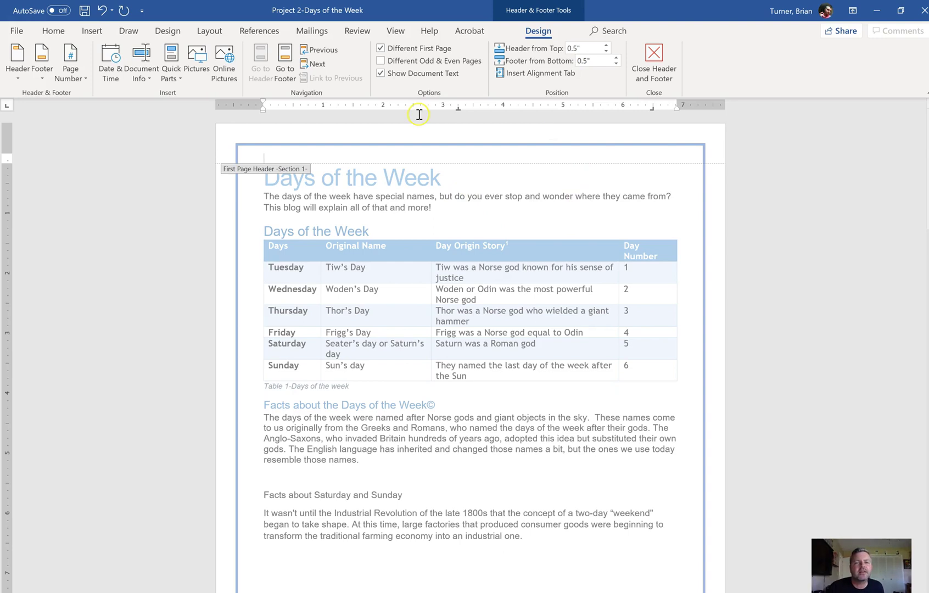
{"action": "left_click", "coordinate": [660, 78]}
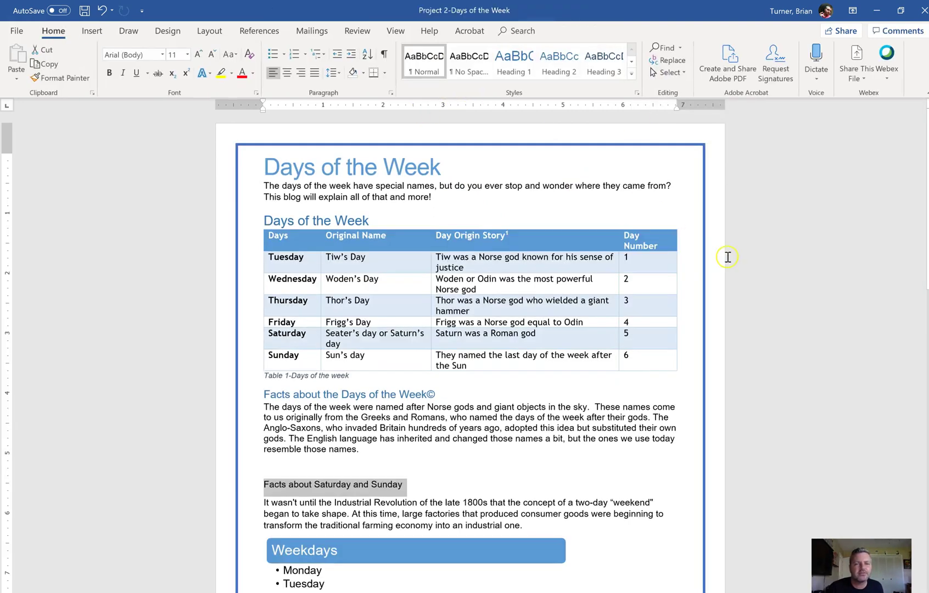
- Inspect the Integral header's document title field on the second page, and close header editing without changing it
{"action": "left_click_drag", "start_coordinate": [927, 214], "coordinate": [927, 247]}
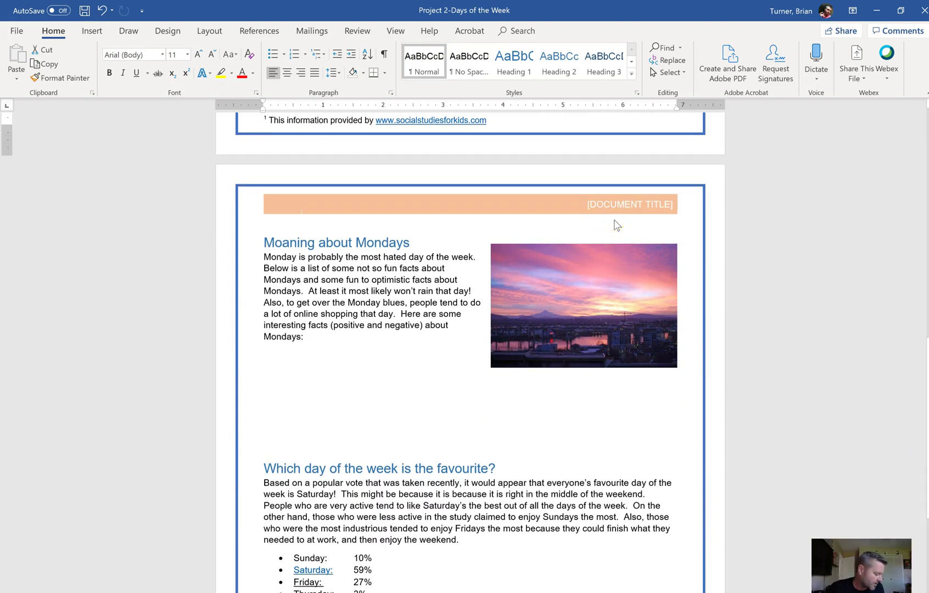
{"action": "double_click", "coordinate": [571, 210]}
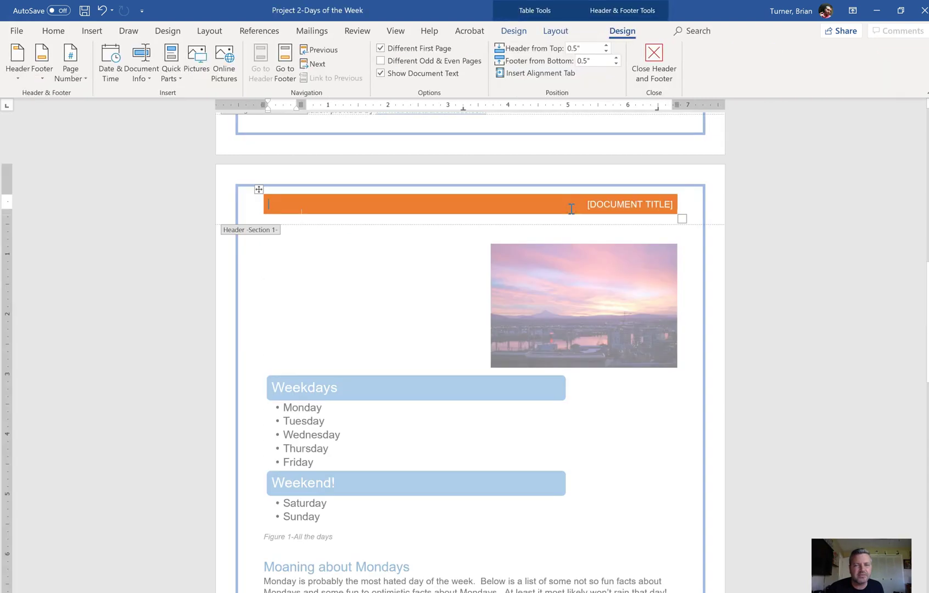
{"action": "left_click", "coordinate": [602, 211]}
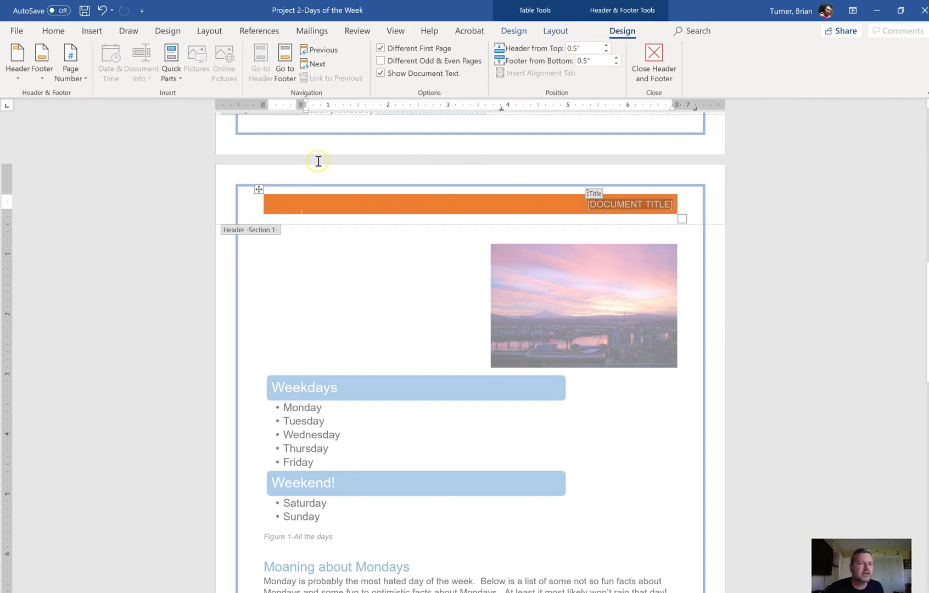
{"action": "left_click", "coordinate": [180, 80]}
{"action": "left_click", "coordinate": [186, 98]}
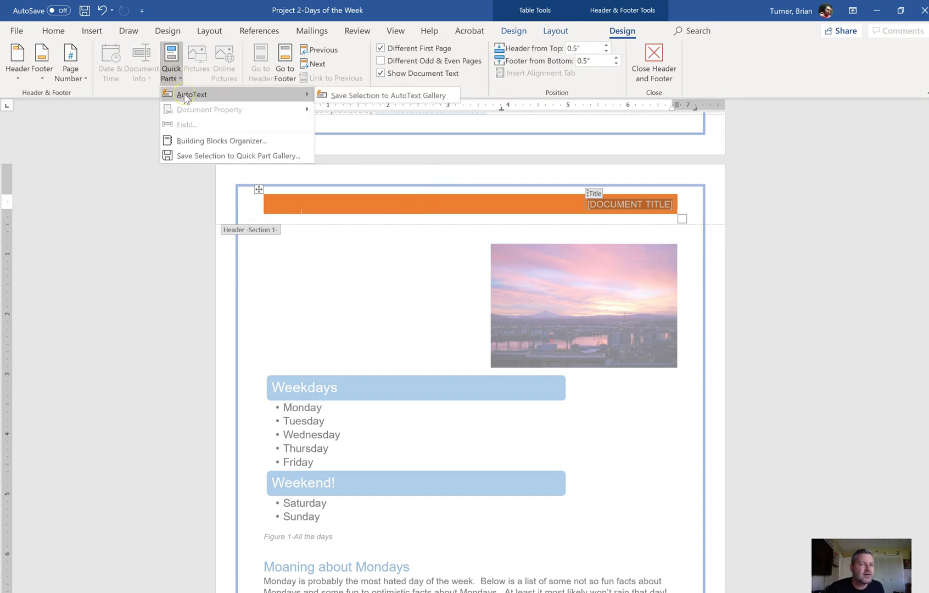
{"action": "left_click", "coordinate": [182, 251]}
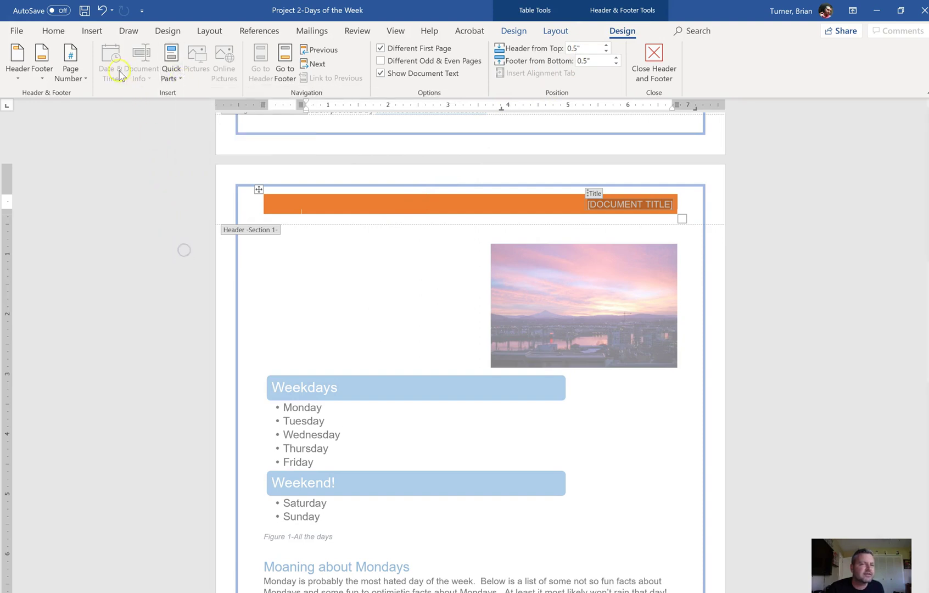
{"action": "left_click", "coordinate": [289, 340]}
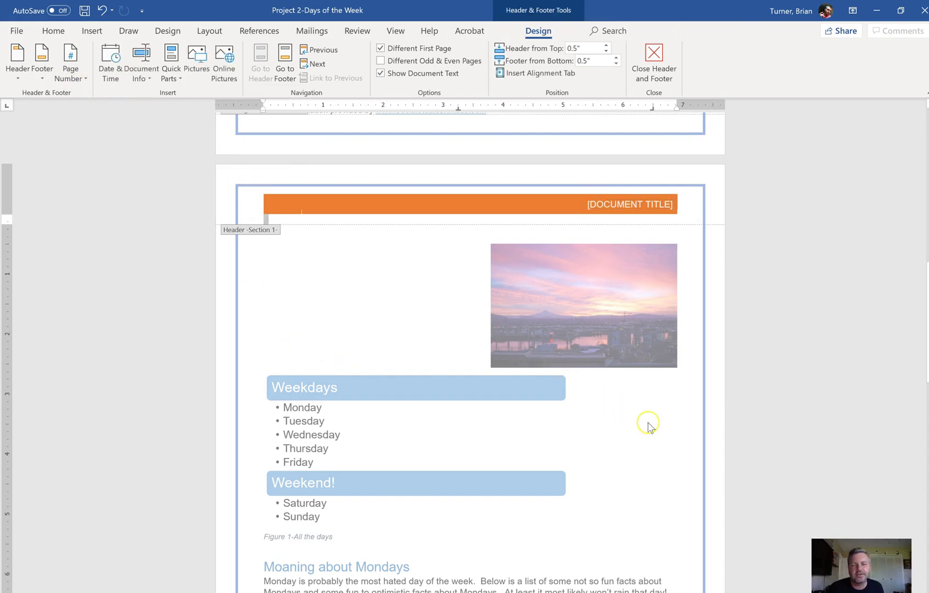
{"action": "double_click", "coordinate": [710, 412]}
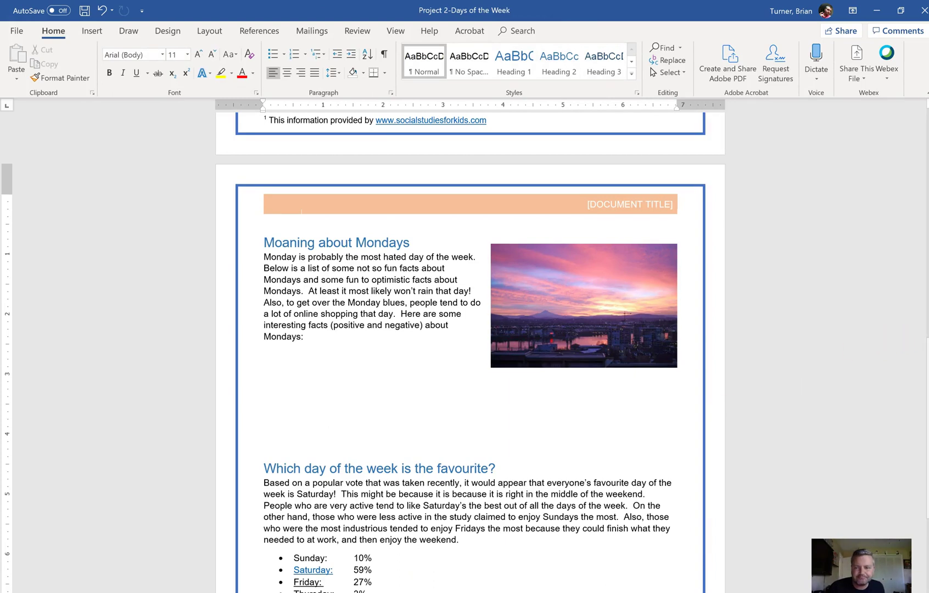
- Open the full symbol picker for the end of "Sun's day" in the Sunday row and set its font to Webdings
{"action": "left_click", "coordinate": [928, 351]}
{"action": "left_click_drag", "start_coordinate": [927, 352], "coordinate": [924, 138]}
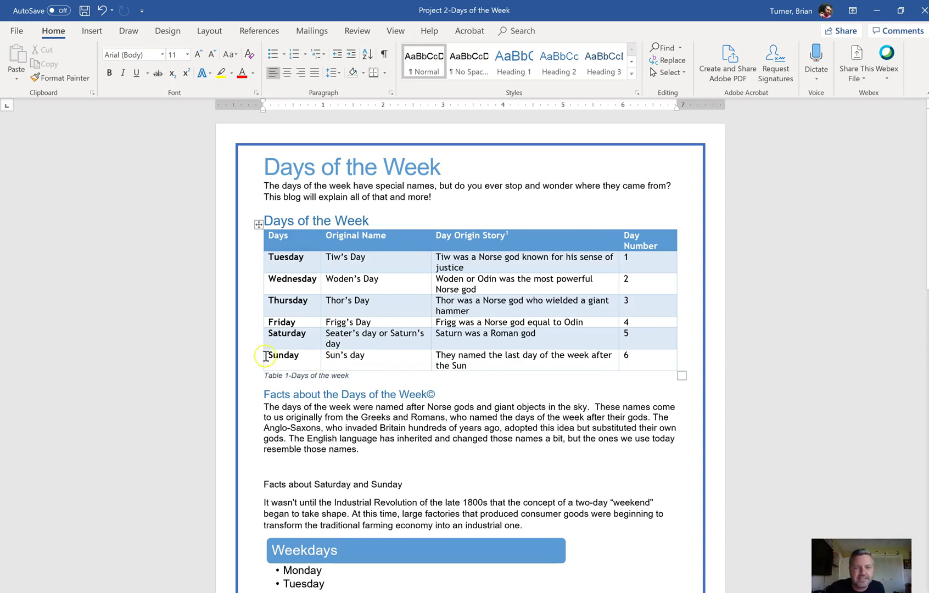
{"action": "left_click", "coordinate": [368, 357]}
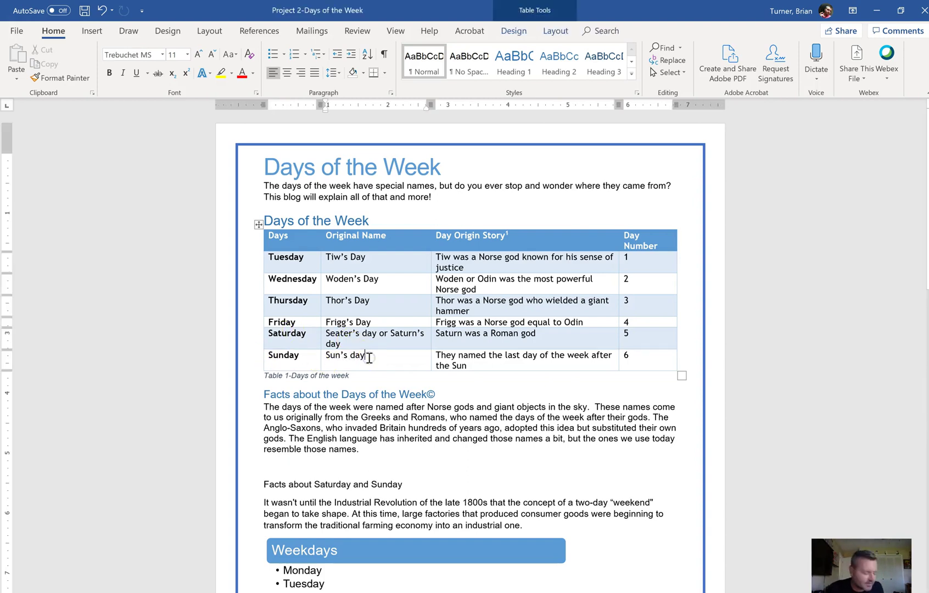
{"action": "left_click", "coordinate": [87, 31]}
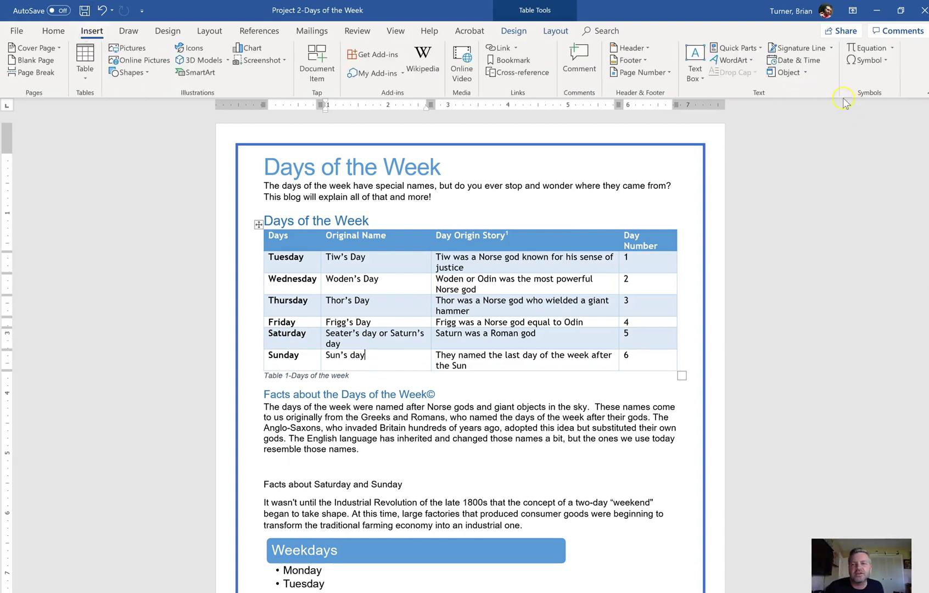
{"action": "left_click", "coordinate": [887, 60]}
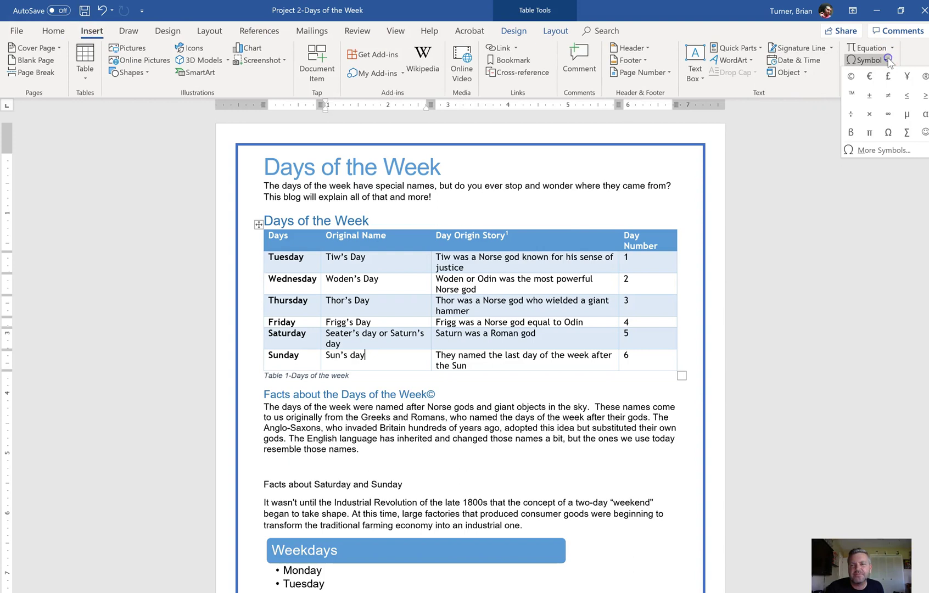
{"action": "left_click", "coordinate": [879, 151]}
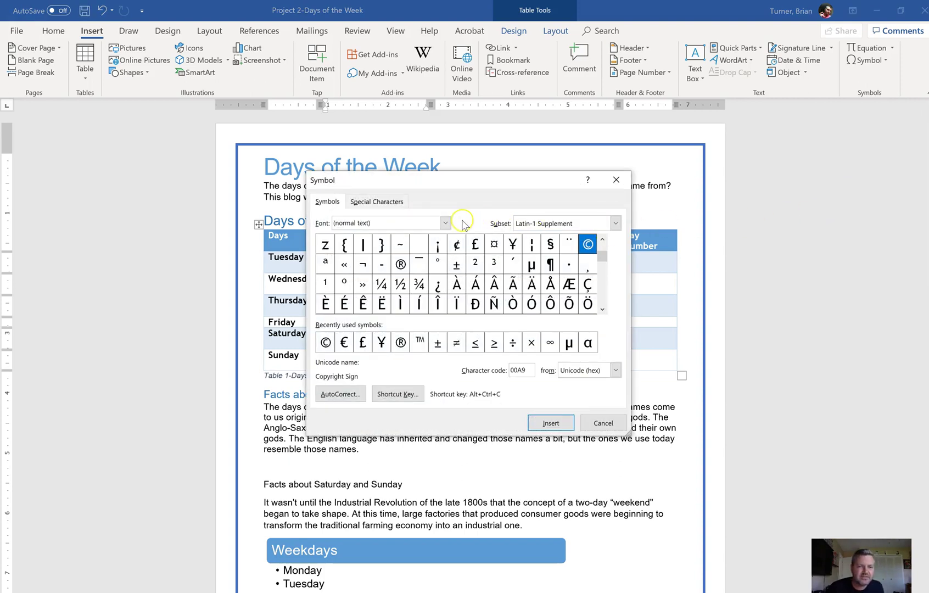
{"action": "left_click", "coordinate": [445, 223]}
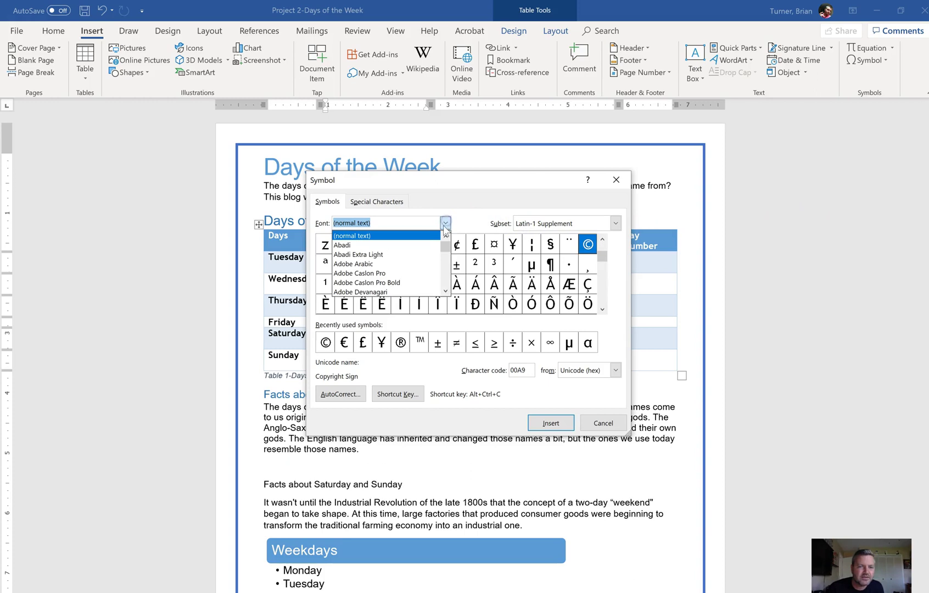
{"action": "left_click_drag", "start_coordinate": [446, 247], "coordinate": [445, 292]}
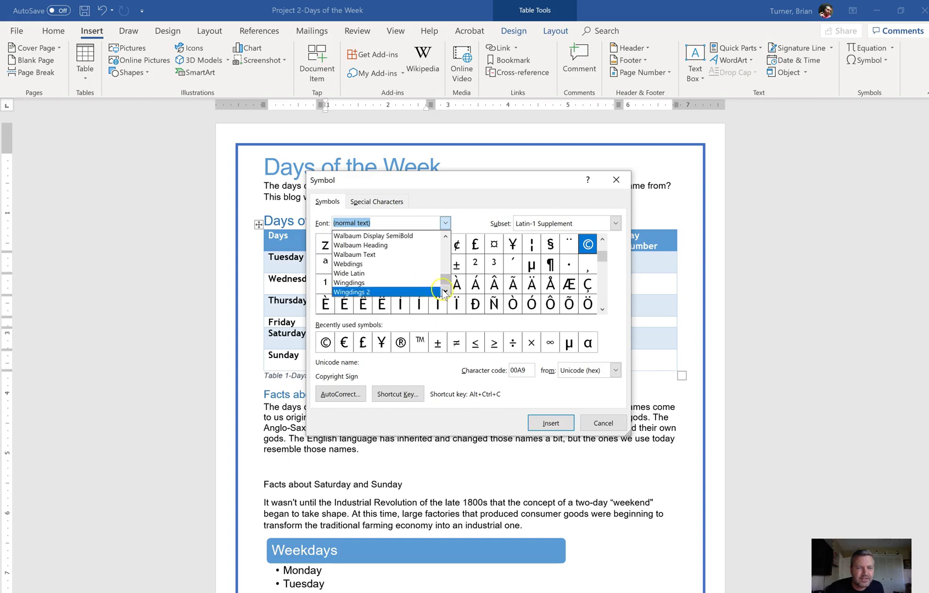
{"action": "left_click", "coordinate": [407, 265]}
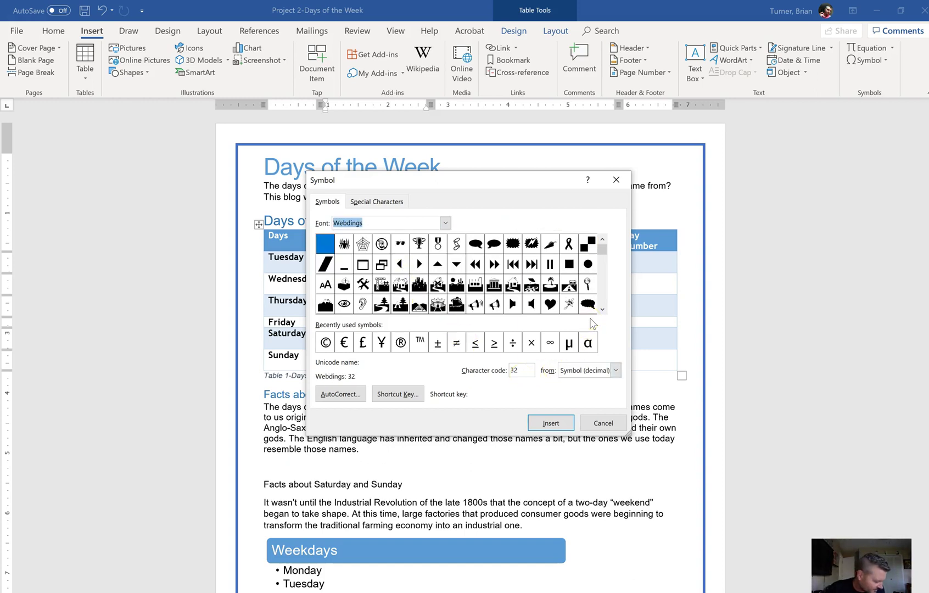
- Insert the Webdings thermometer symbol, character code 225, after "Sun's day" in the table and close the symbol picker
{"action": "left_click", "coordinate": [608, 307]}
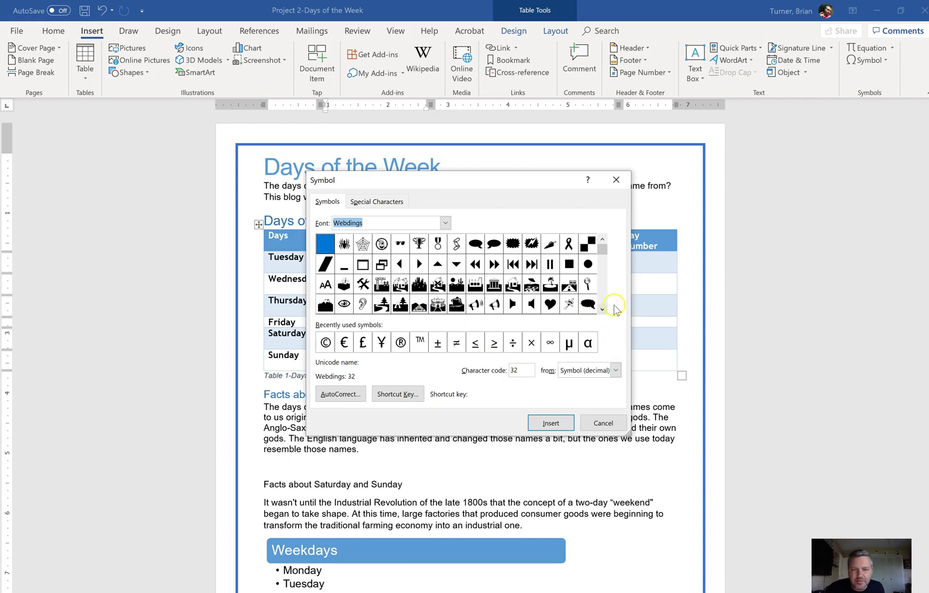
{"action": "left_click", "coordinate": [603, 309]}
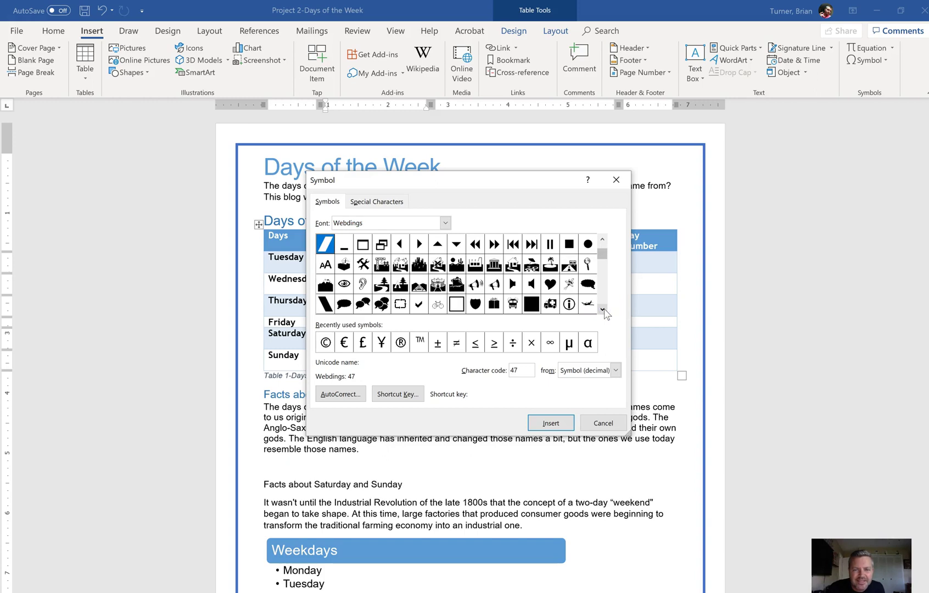
{"action": "left_click", "coordinate": [603, 309]}
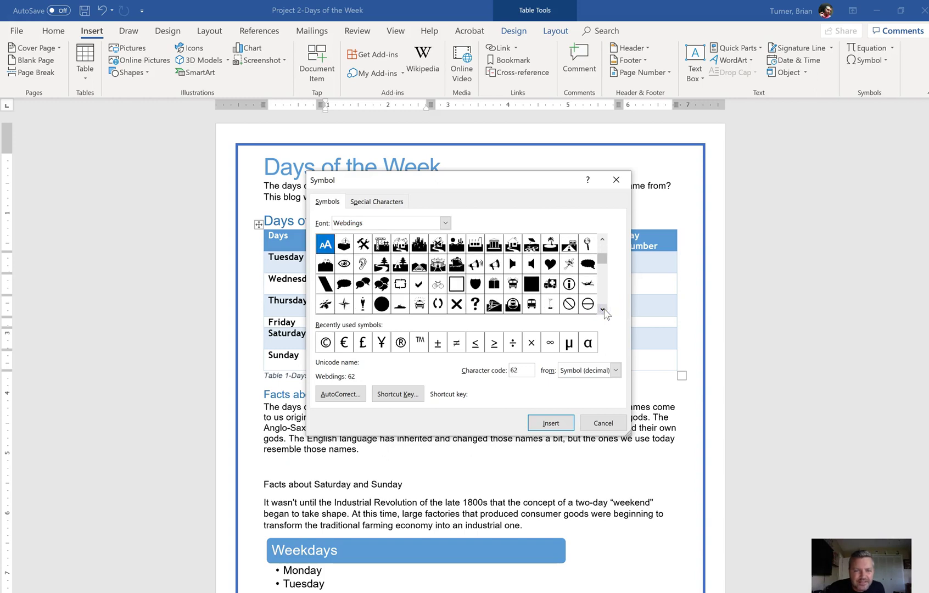
{"action": "left_click", "coordinate": [603, 310]}
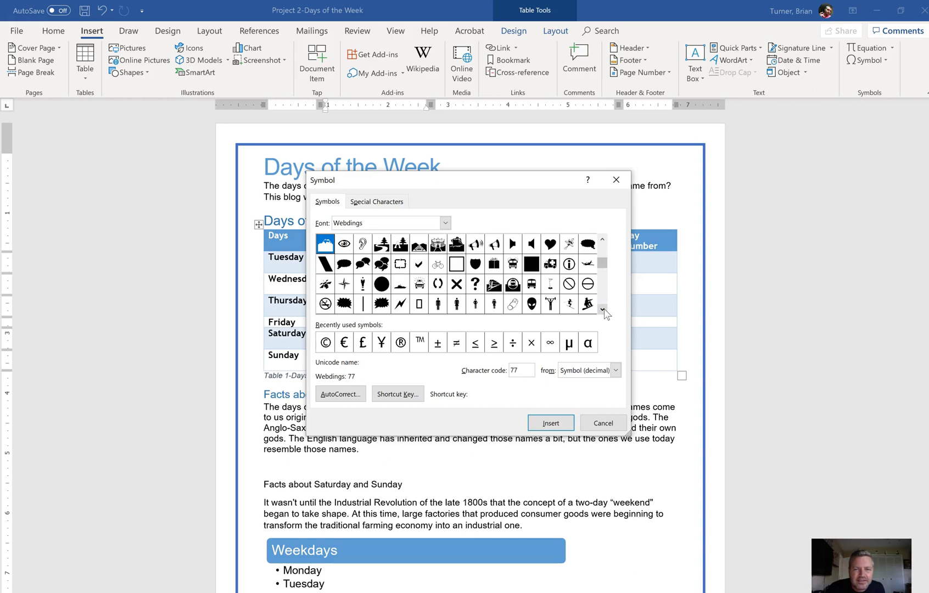
{"action": "left_click", "coordinate": [603, 309]}
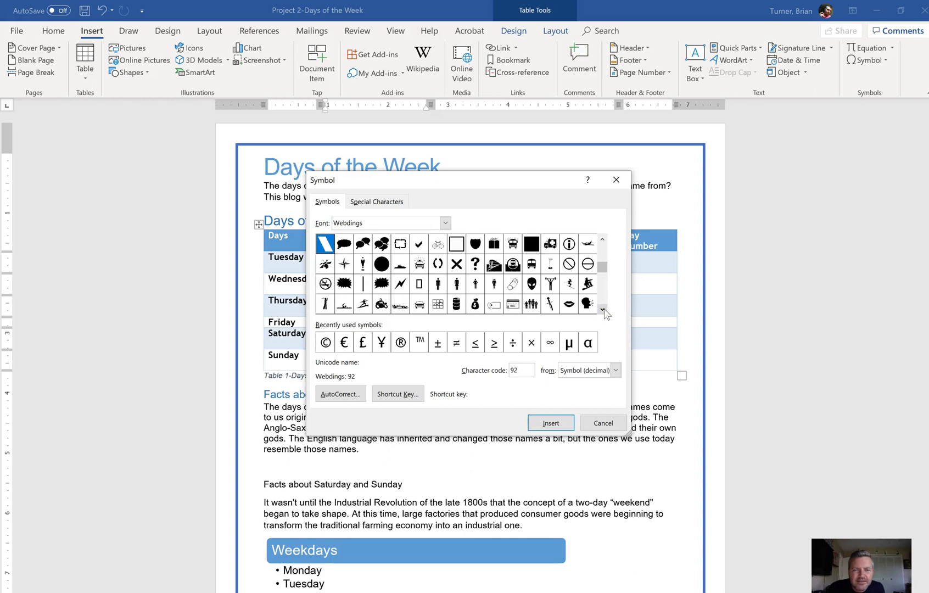
{"action": "left_click", "coordinate": [603, 310]}
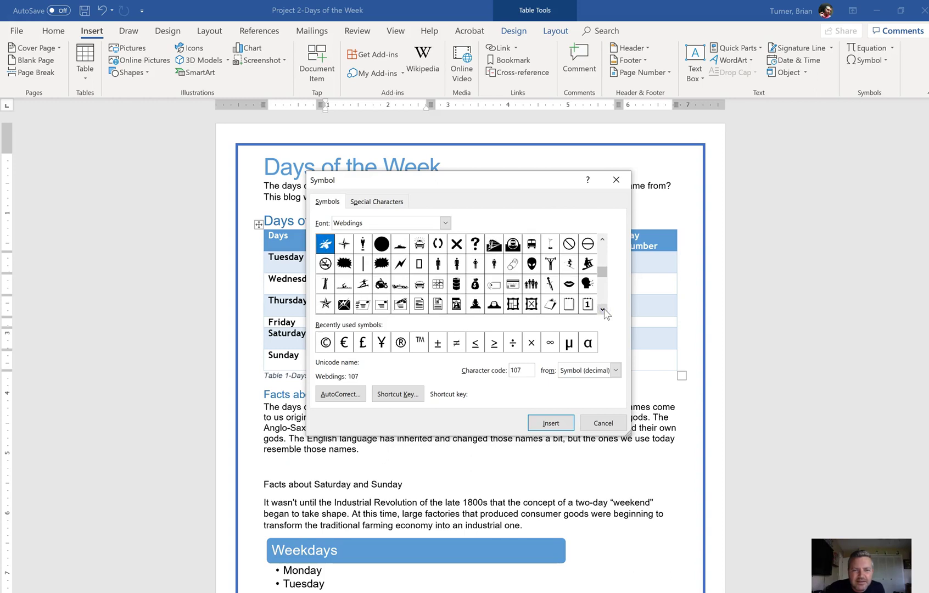
{"action": "left_click", "coordinate": [603, 310]}
{"action": "left_click", "coordinate": [603, 309]}
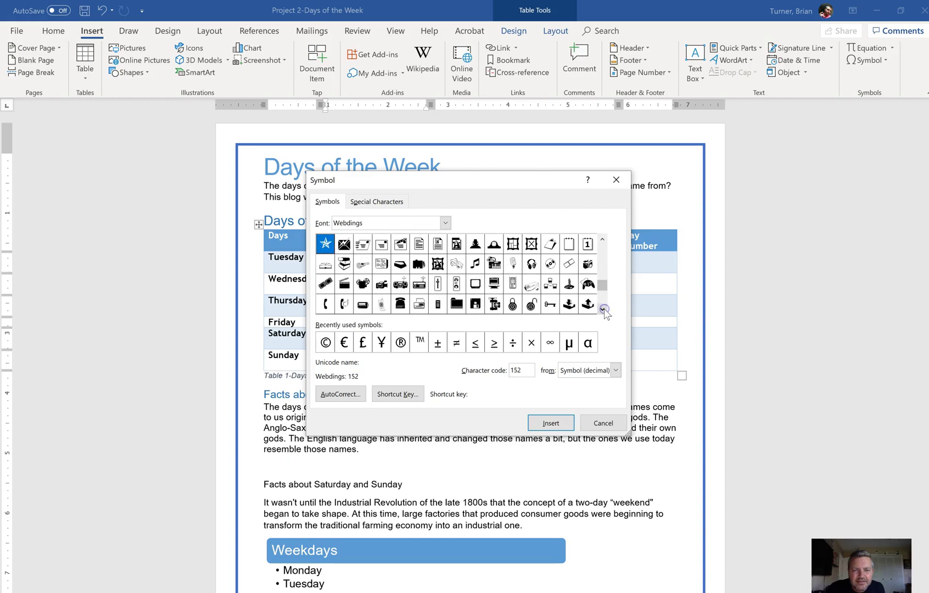
{"action": "left_click", "coordinate": [603, 309]}
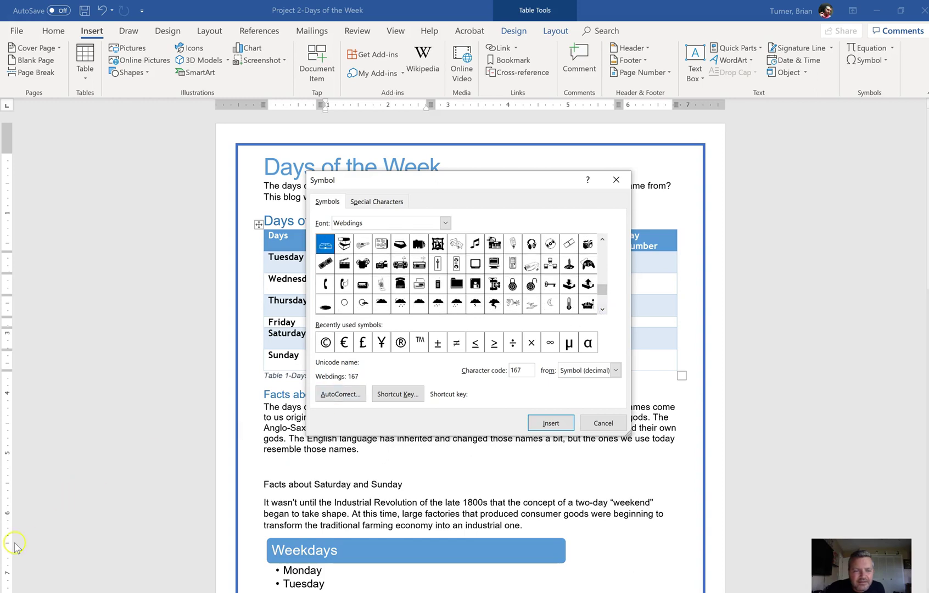
{"action": "left_click", "coordinate": [569, 306]}
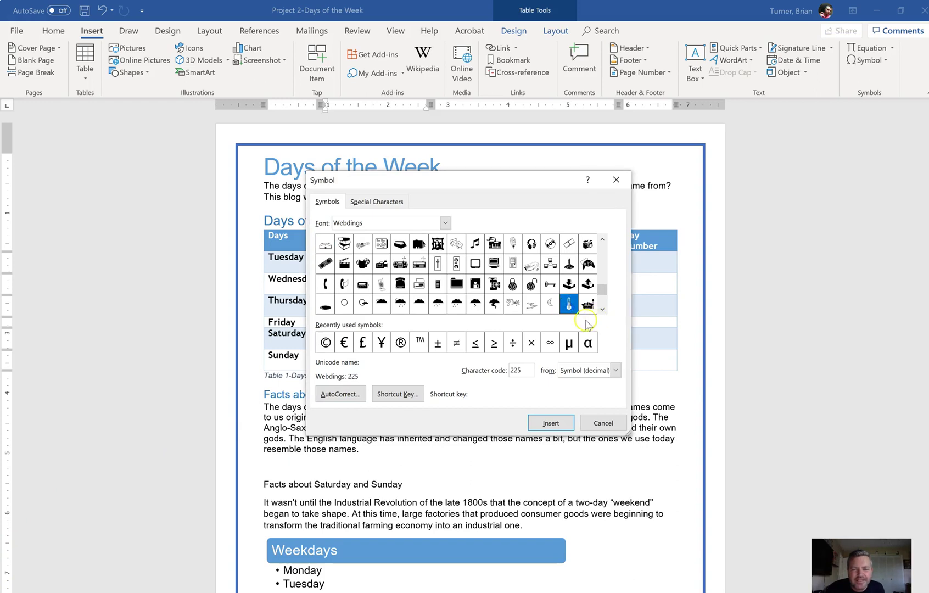
{"action": "left_click", "coordinate": [549, 424]}
{"action": "left_click", "coordinate": [593, 422]}
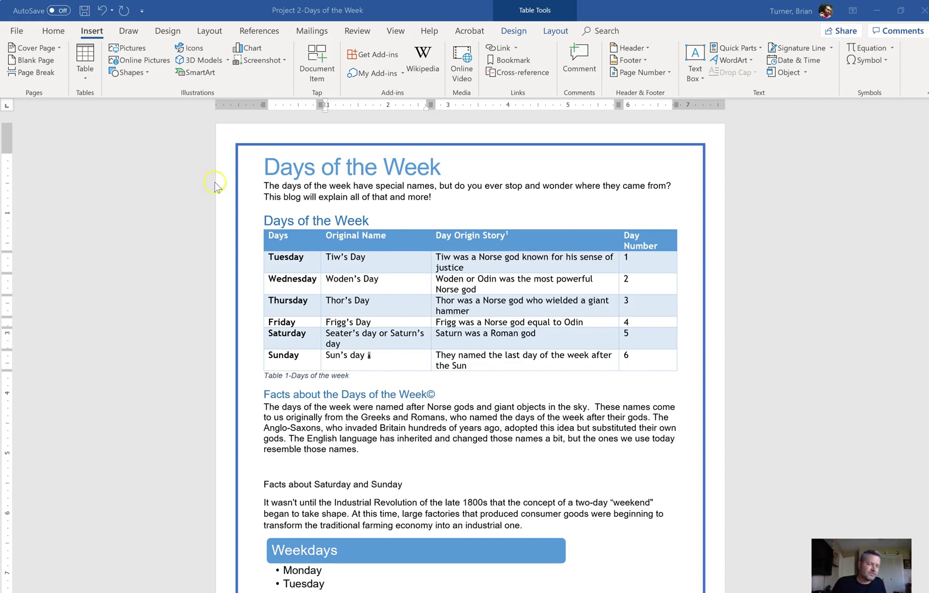
- Try to save the document in the Project 7 folder as a Word Template (*.dotx) named notes
{"action": "left_click", "coordinate": [15, 31]}
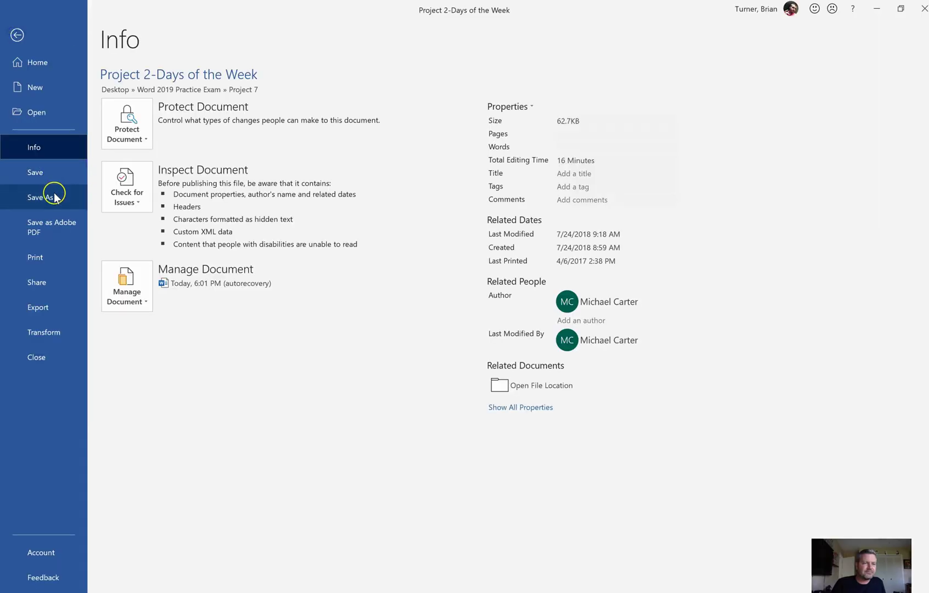
{"action": "left_click", "coordinate": [54, 196]}
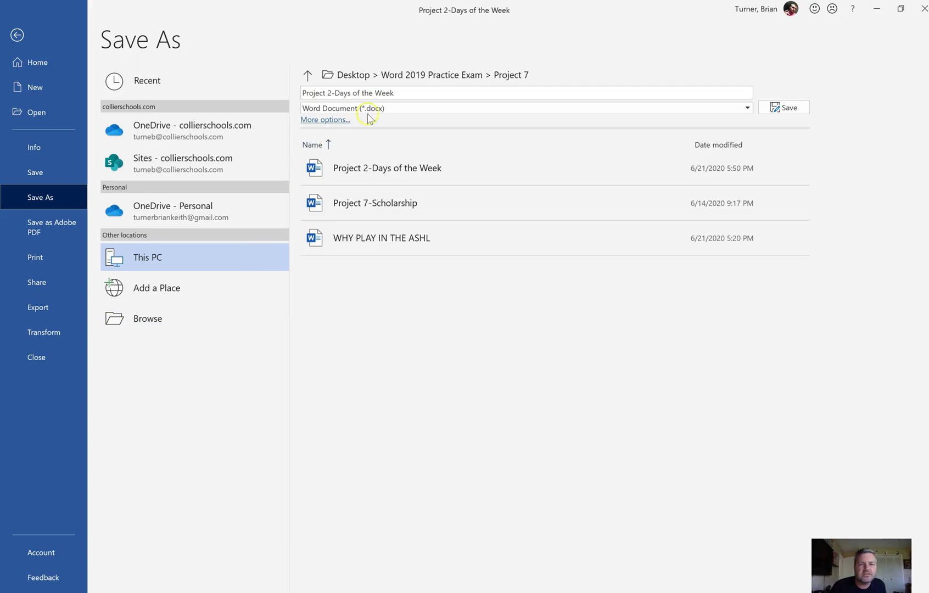
{"action": "left_click", "coordinate": [439, 93]}
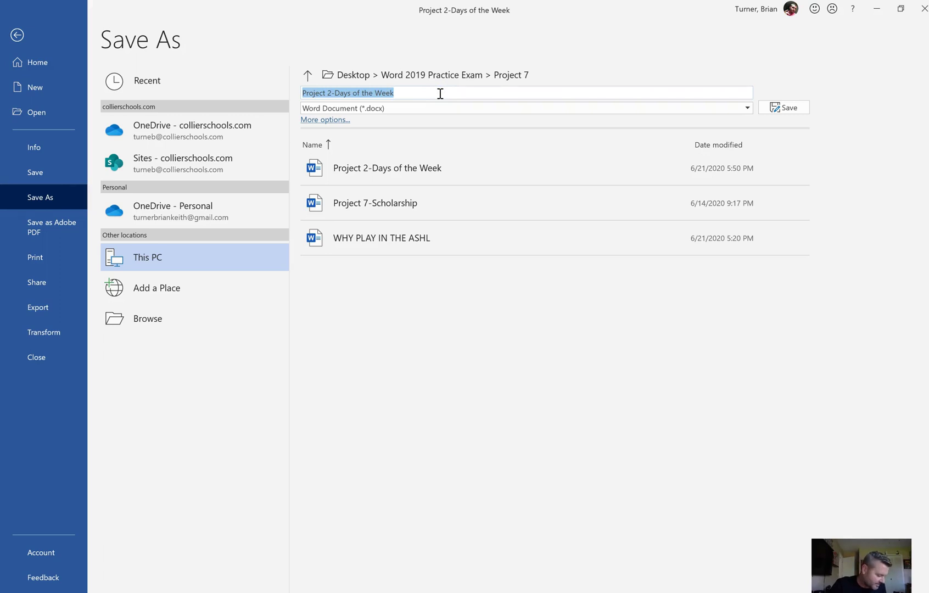
{"action": "type", "text": "notes"}
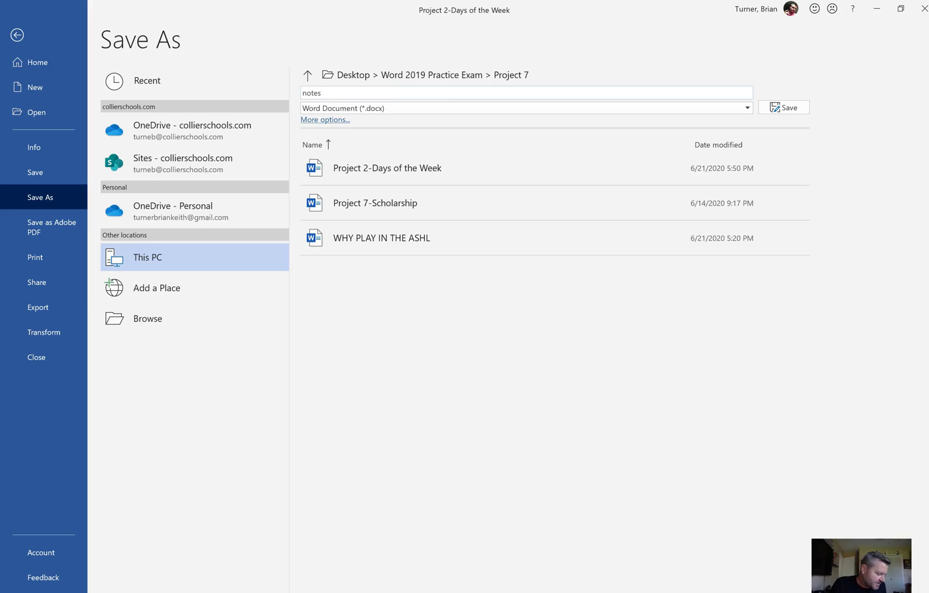
{"action": "left_click", "coordinate": [513, 112]}
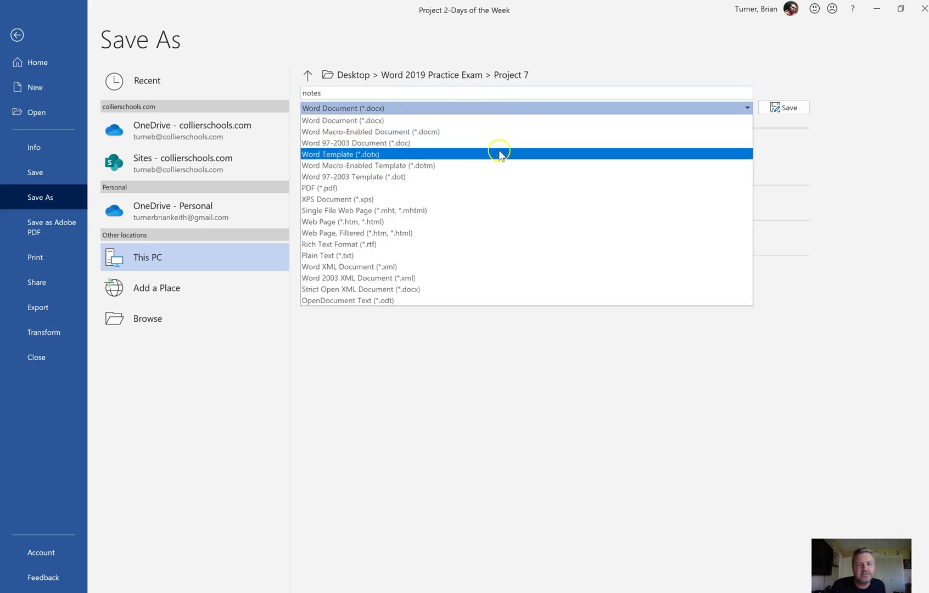
{"action": "left_click", "coordinate": [397, 158]}
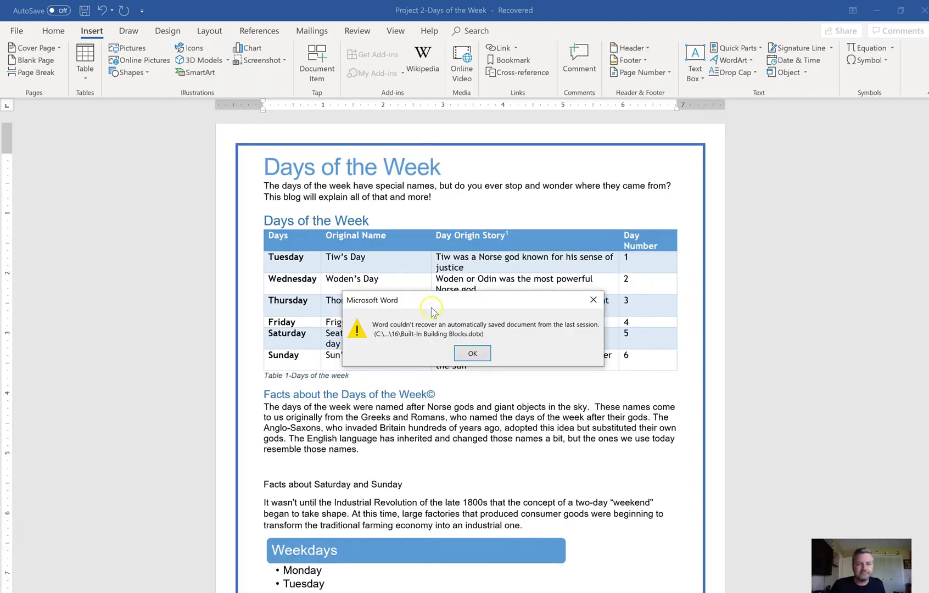
- Dismiss the recovery error messages about Built-In Building Blocks and continue in the recovered document
{"action": "left_click", "coordinate": [476, 358]}
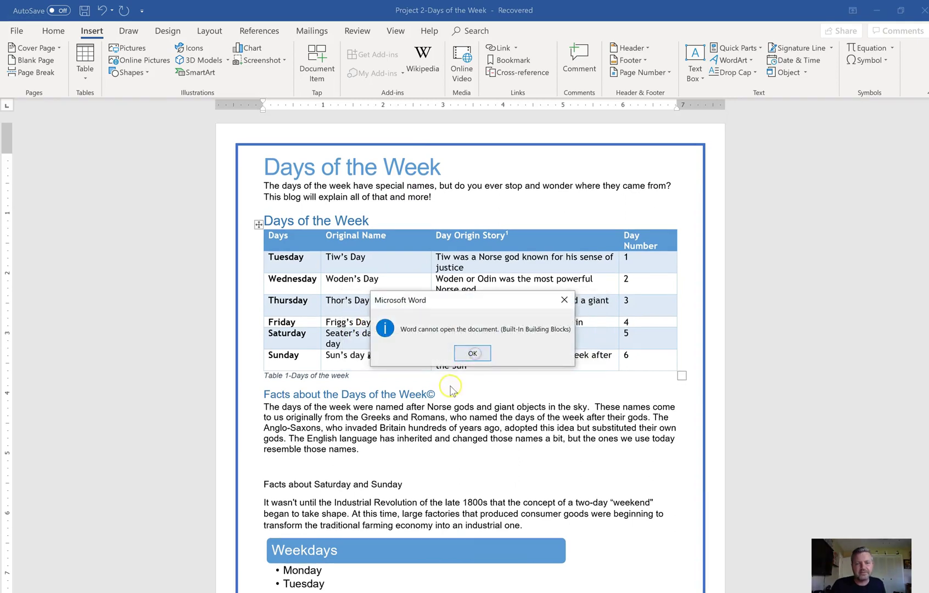
{"action": "left_click", "coordinate": [471, 360]}
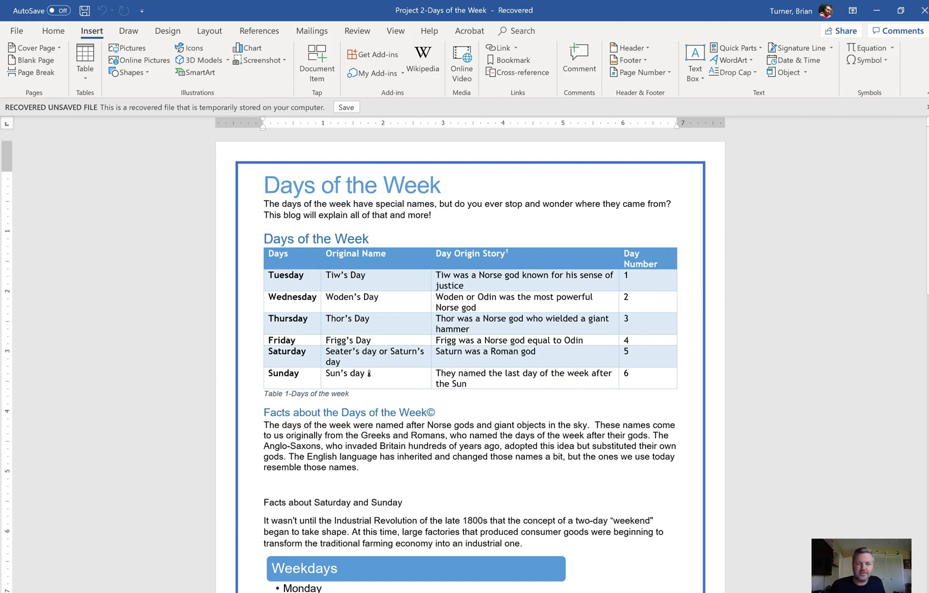
- Change the Sunday and Saturday bullets under "Which day of the week is the favourite?" to list level 3
{"action": "mouse_move", "coordinate": [927, 258]}
{"action": "left_mouse_down"}
{"action": "mouse_move", "coordinate": [927, 278]}
{"action": "mouse_move", "coordinate": [927, 269]}
{"action": "left_mouse_up"}
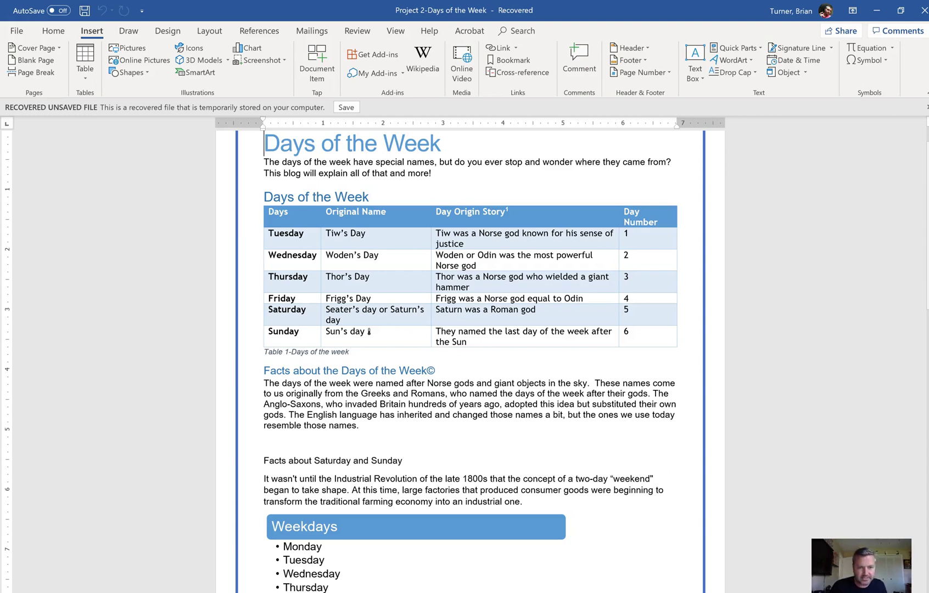
{"action": "left_click_drag", "start_coordinate": [927, 271], "coordinate": [926, 571]}
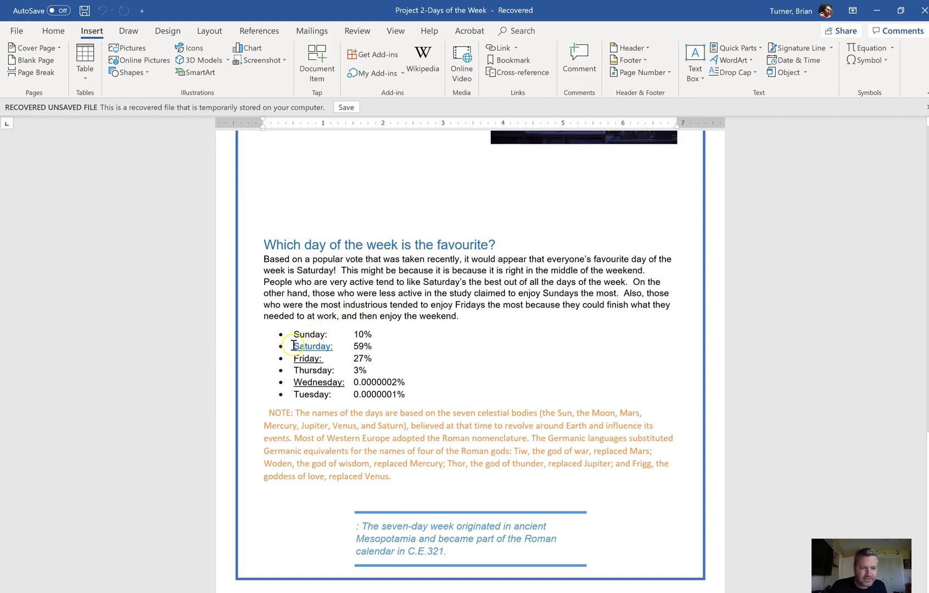
{"action": "left_click_drag", "start_coordinate": [292, 334], "coordinate": [292, 352]}
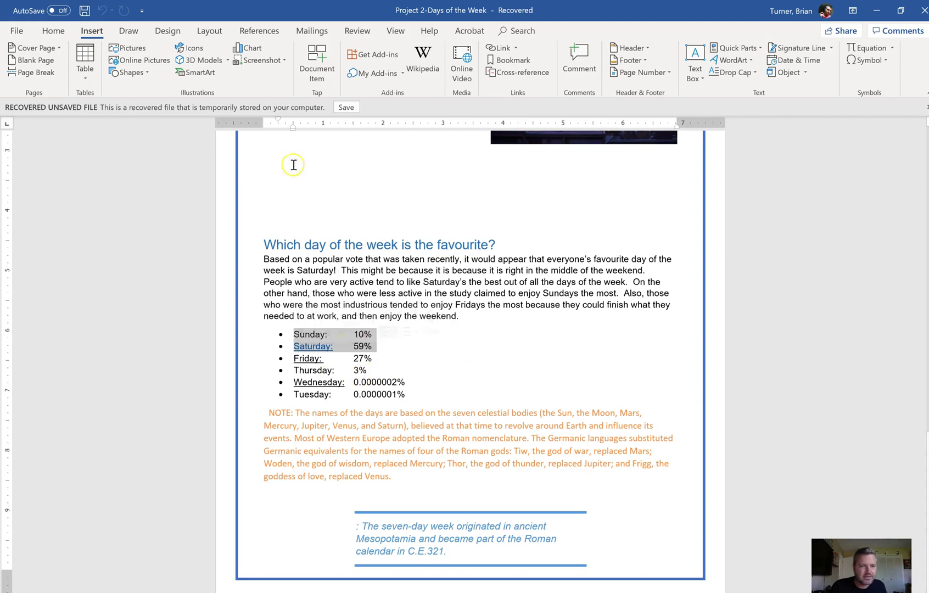
{"action": "left_click", "coordinate": [53, 32]}
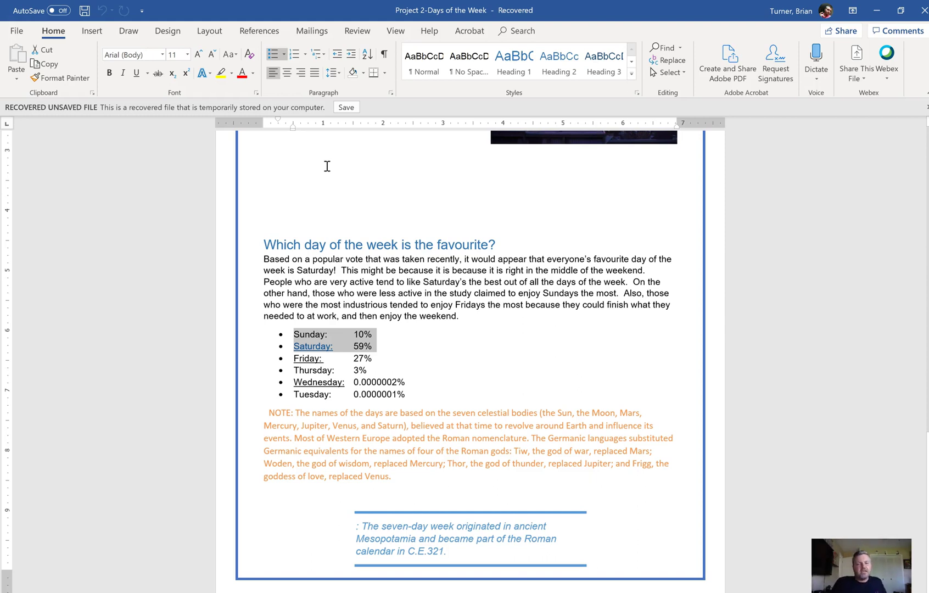
{"action": "left_click", "coordinate": [323, 60]}
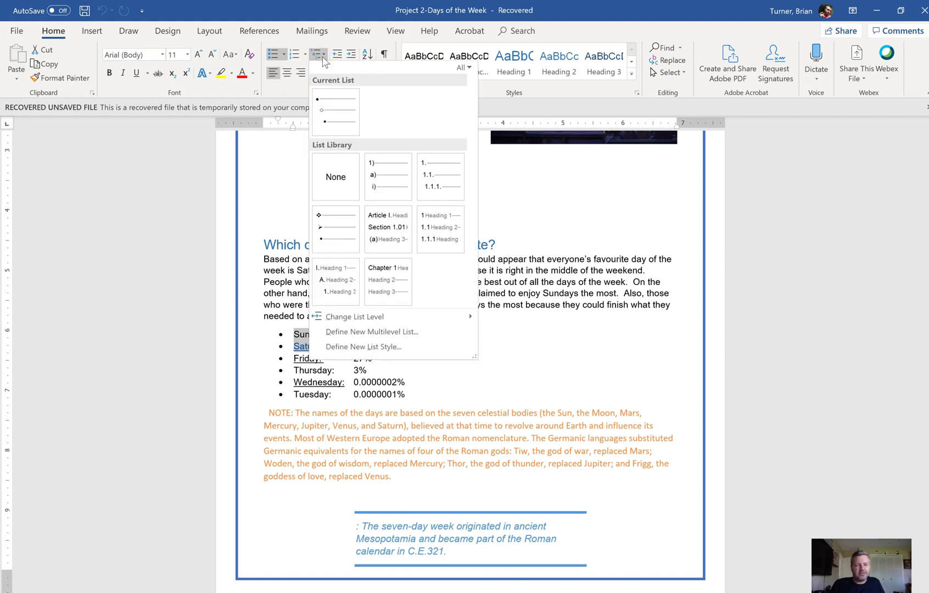
{"action": "mouse_move", "coordinate": [357, 317]}
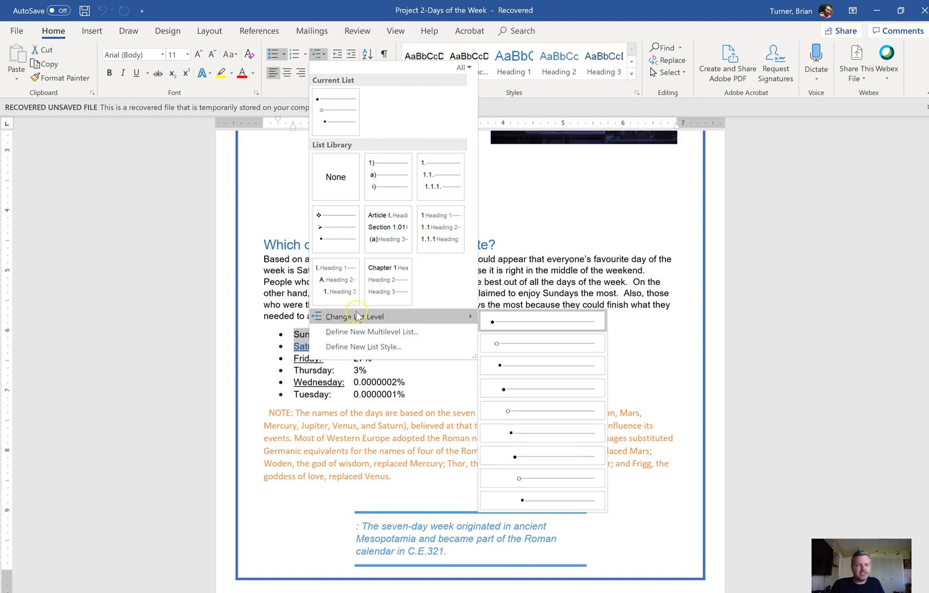
{"action": "left_click", "coordinate": [526, 367]}
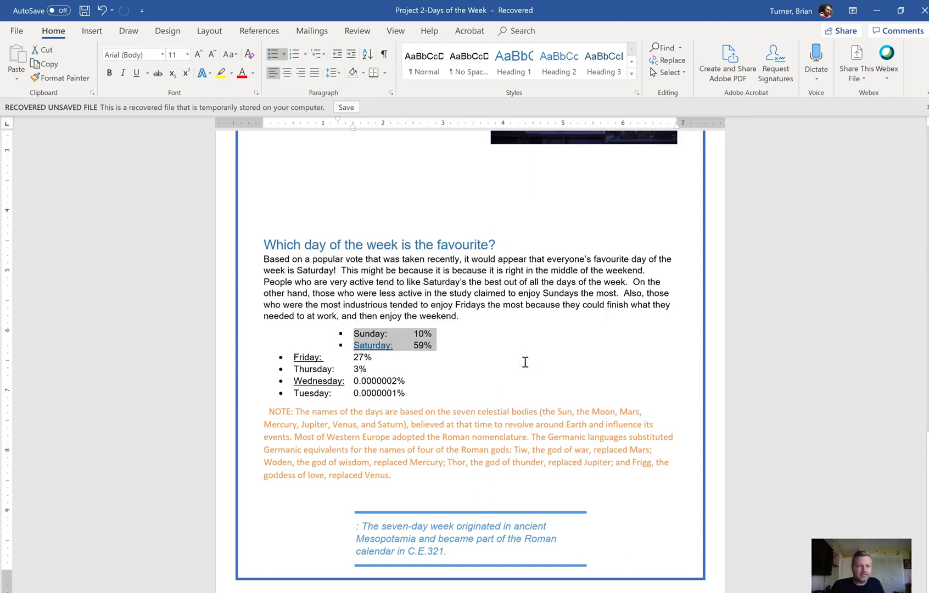